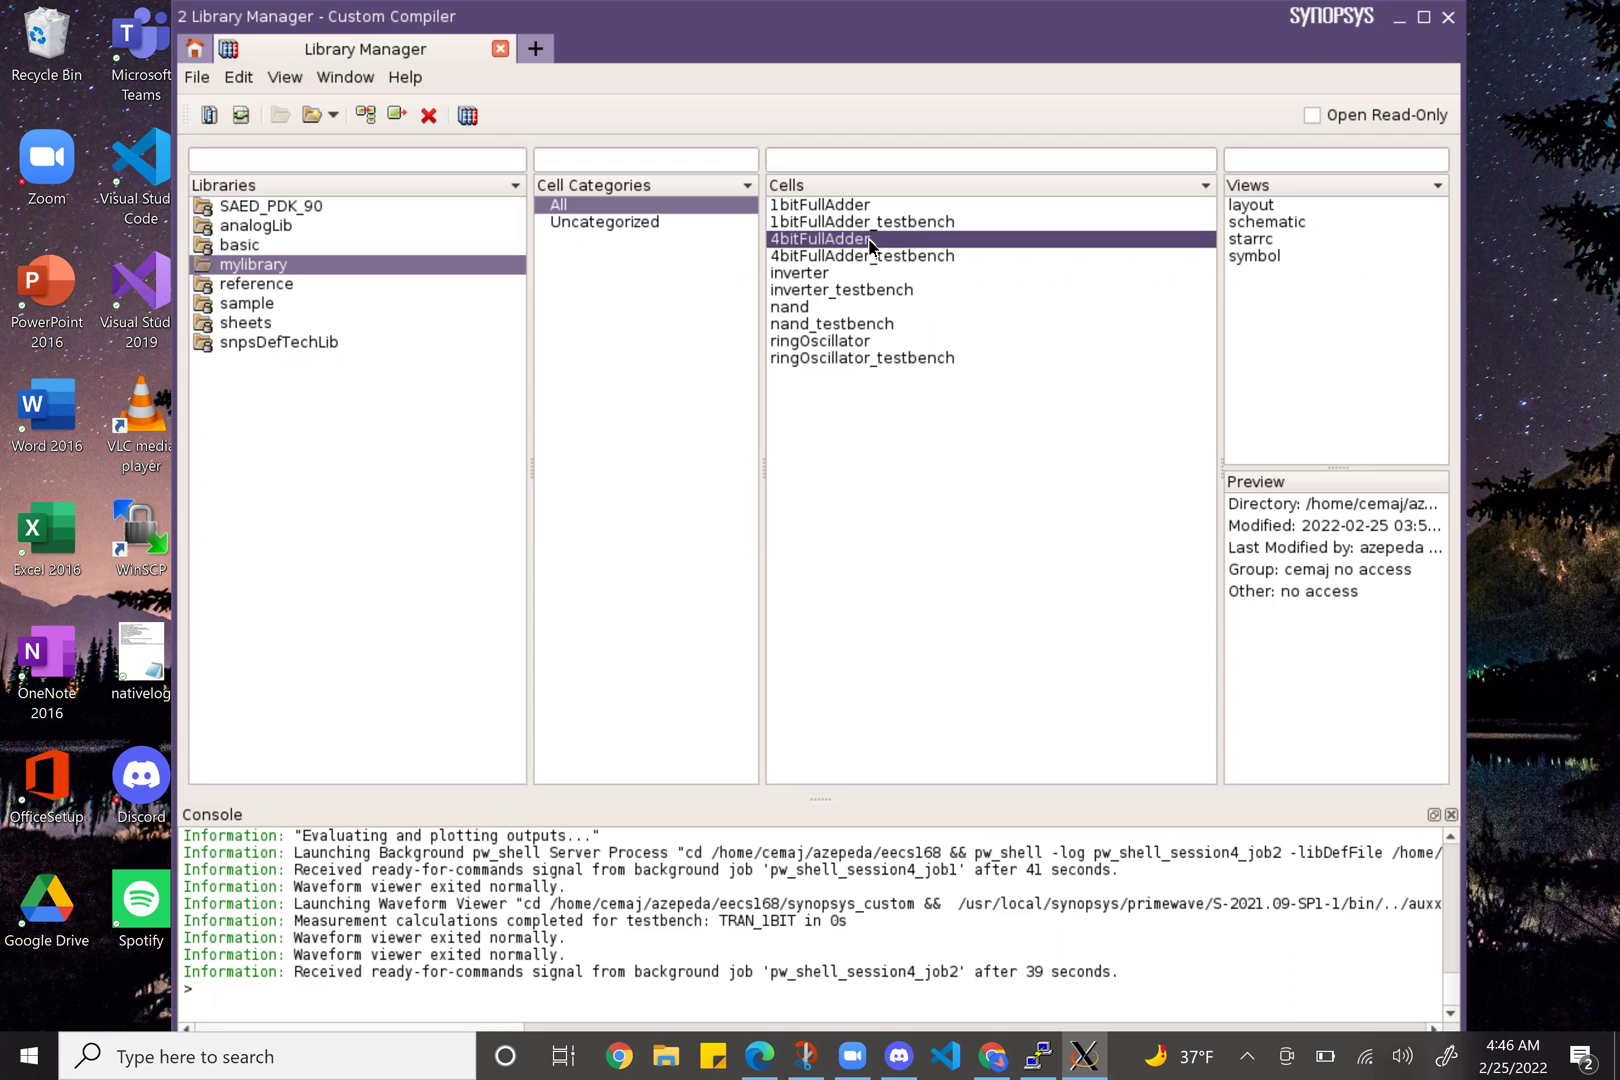
- Open the schematics of 4bitFullAdder and 4bitFullAdder_testbench from mylibrary
double_click(1262, 222)
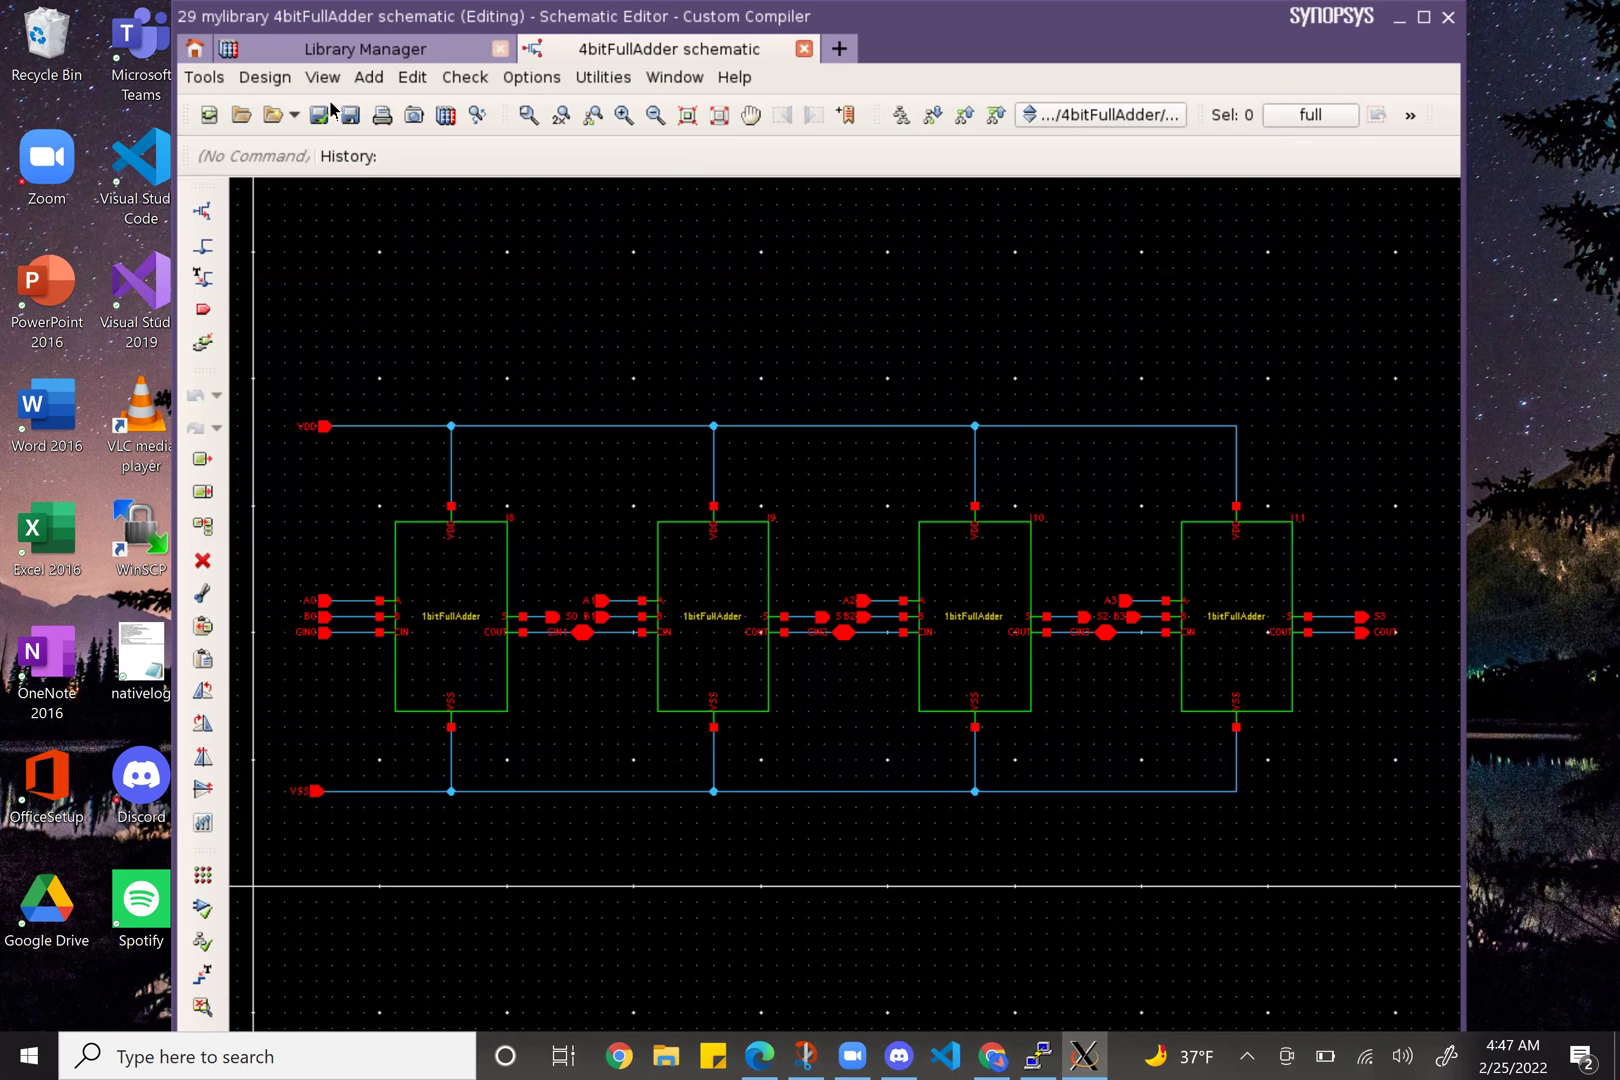
click(287, 51)
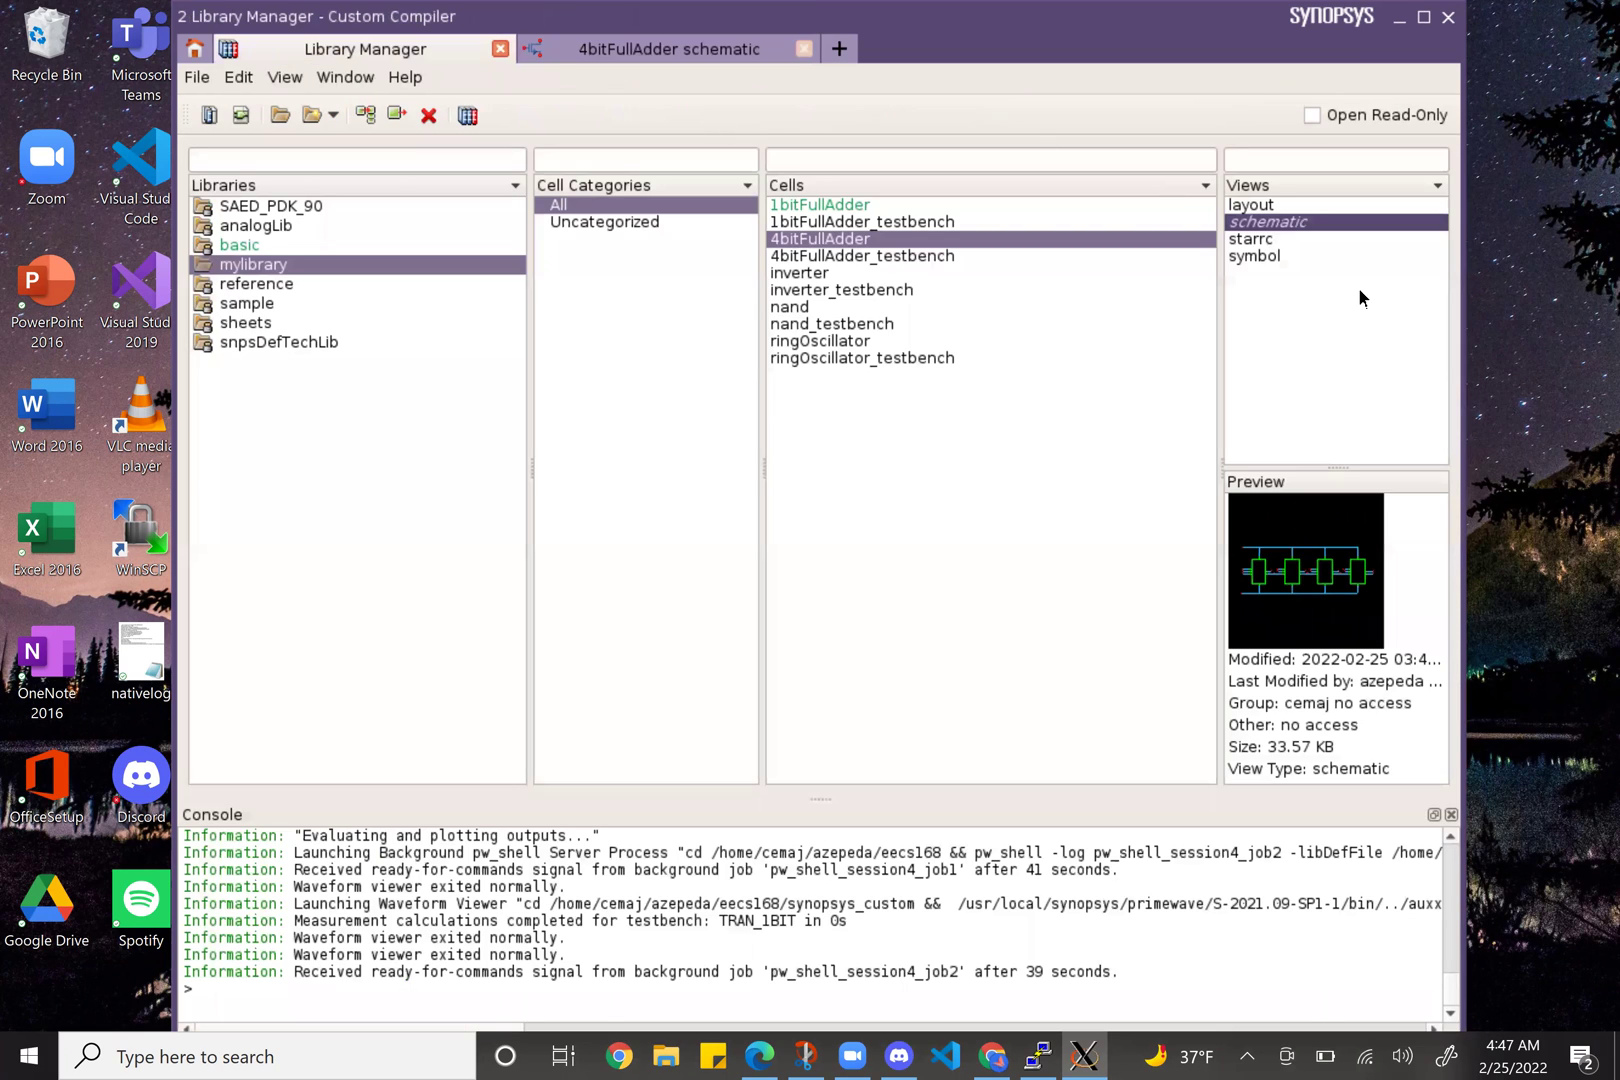
click(918, 257)
double_click(1266, 240)
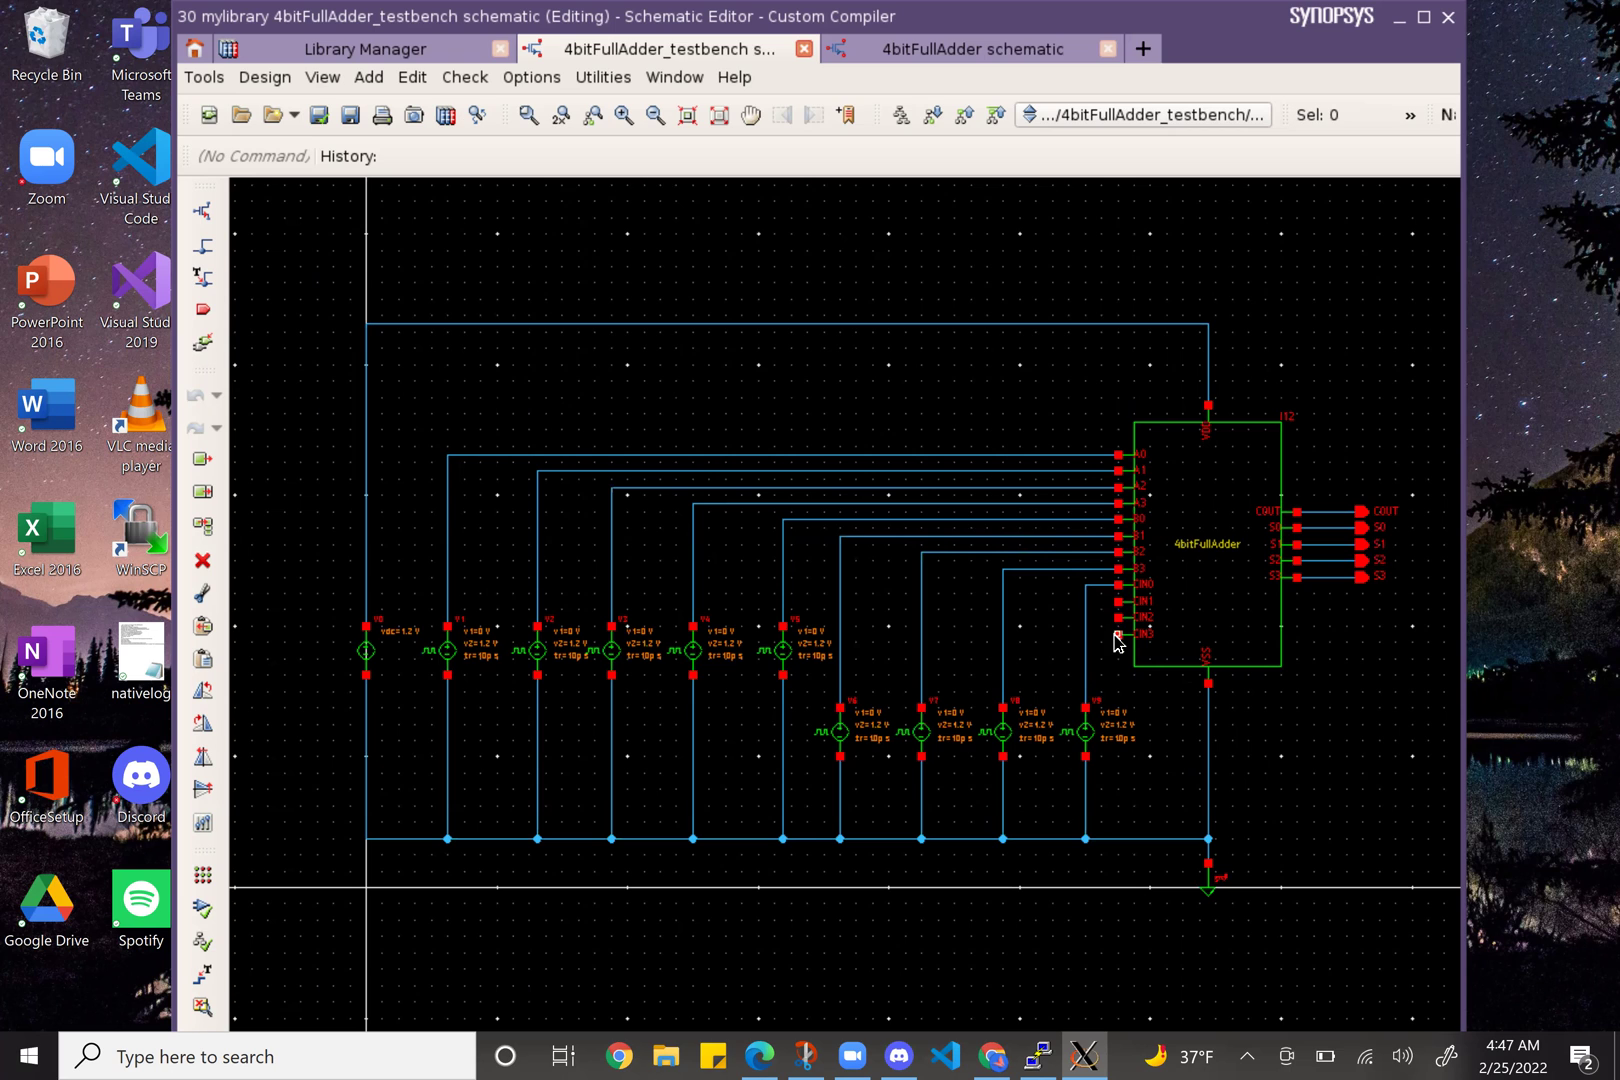
- Launch PrimeWave for the 4bitFullAdder testbench and load its saved 4BIT_TRAN state with the offered options
click(193, 88)
click(283, 205)
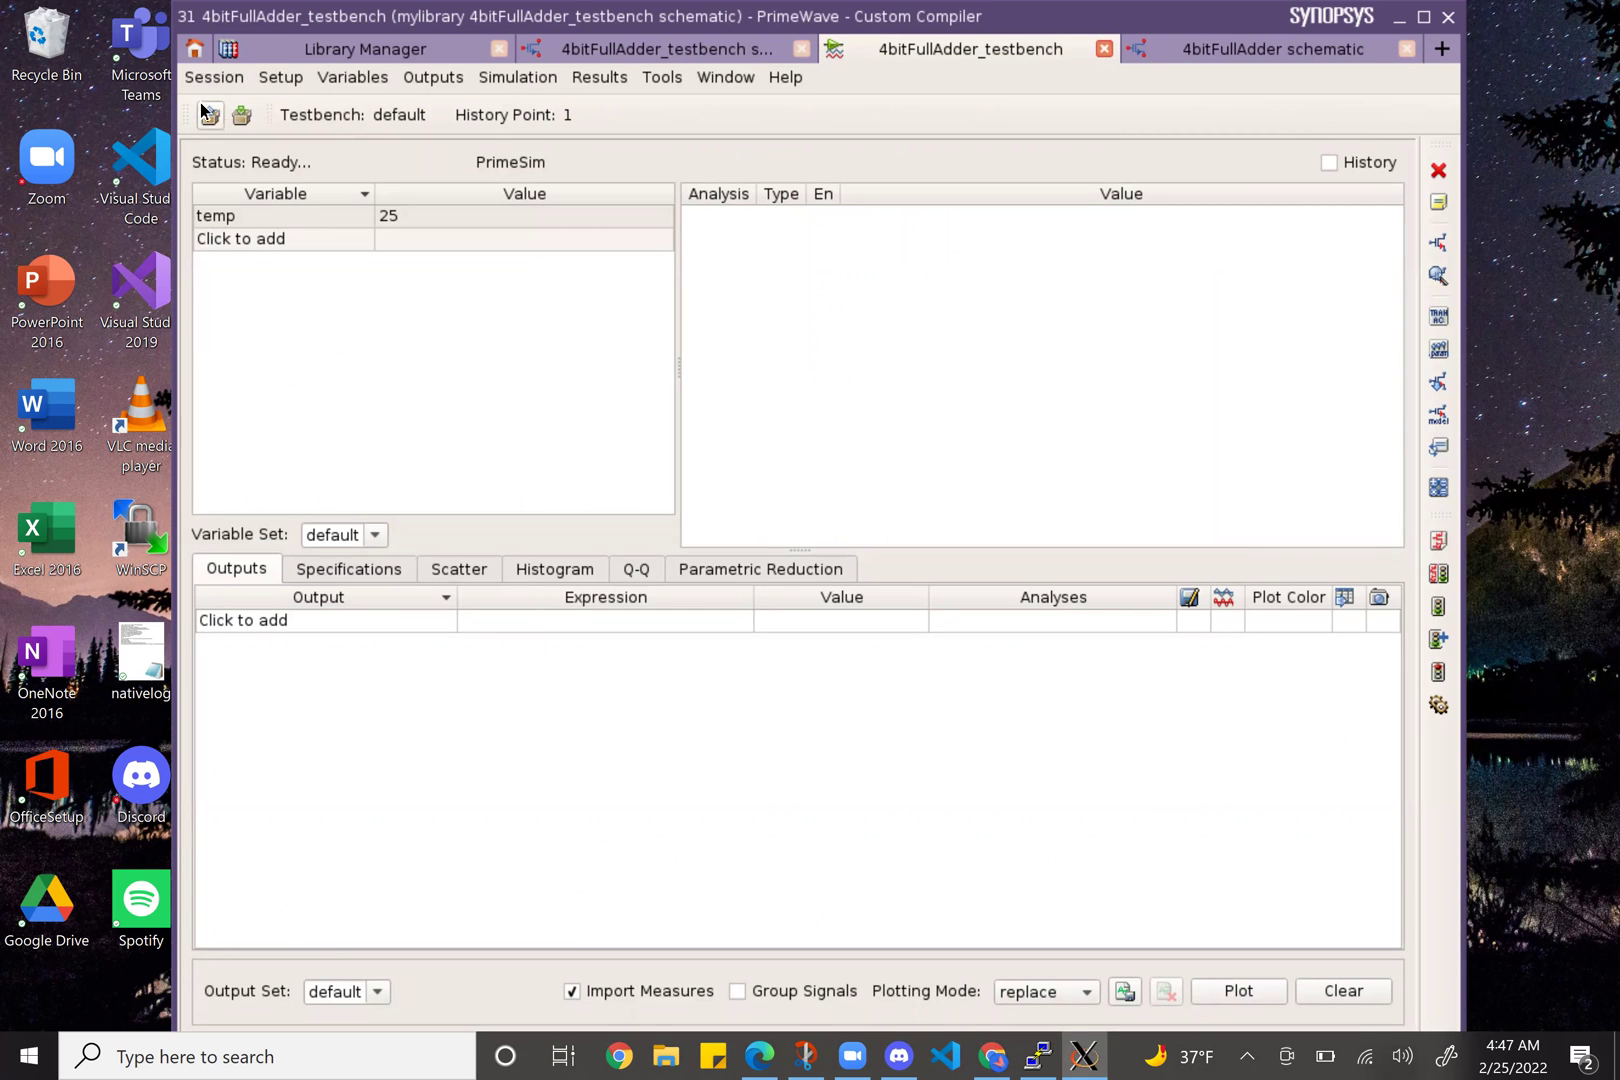
click(209, 114)
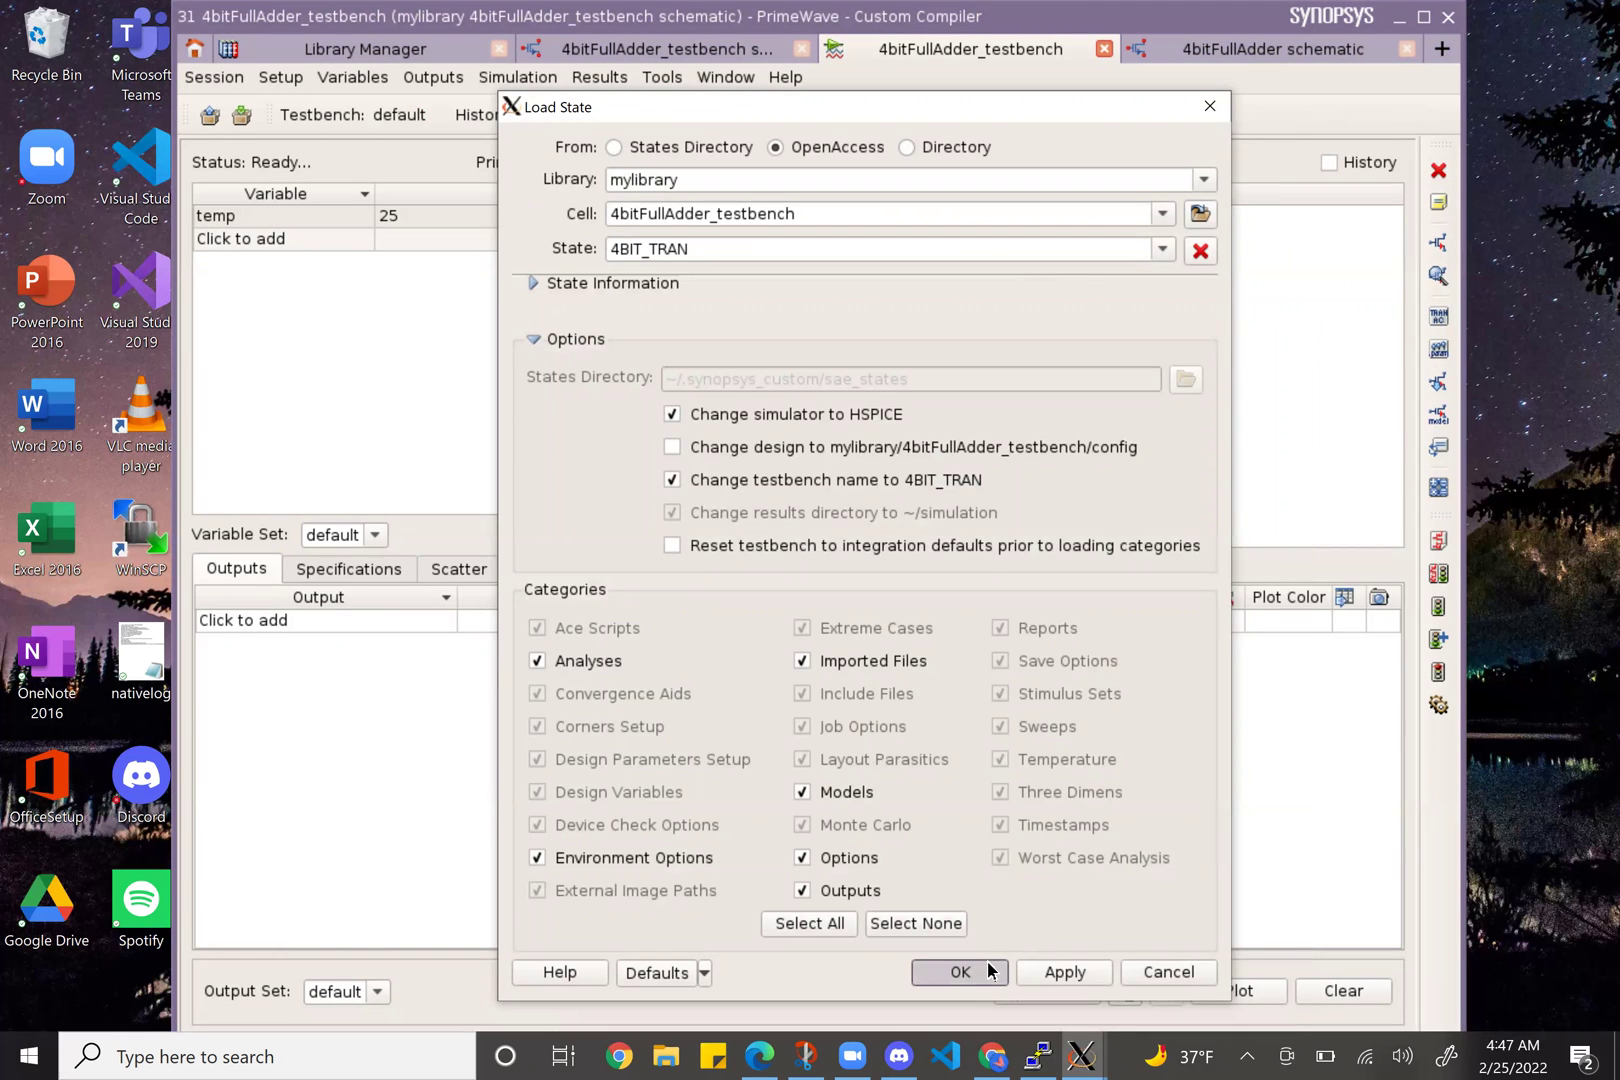
click(960, 971)
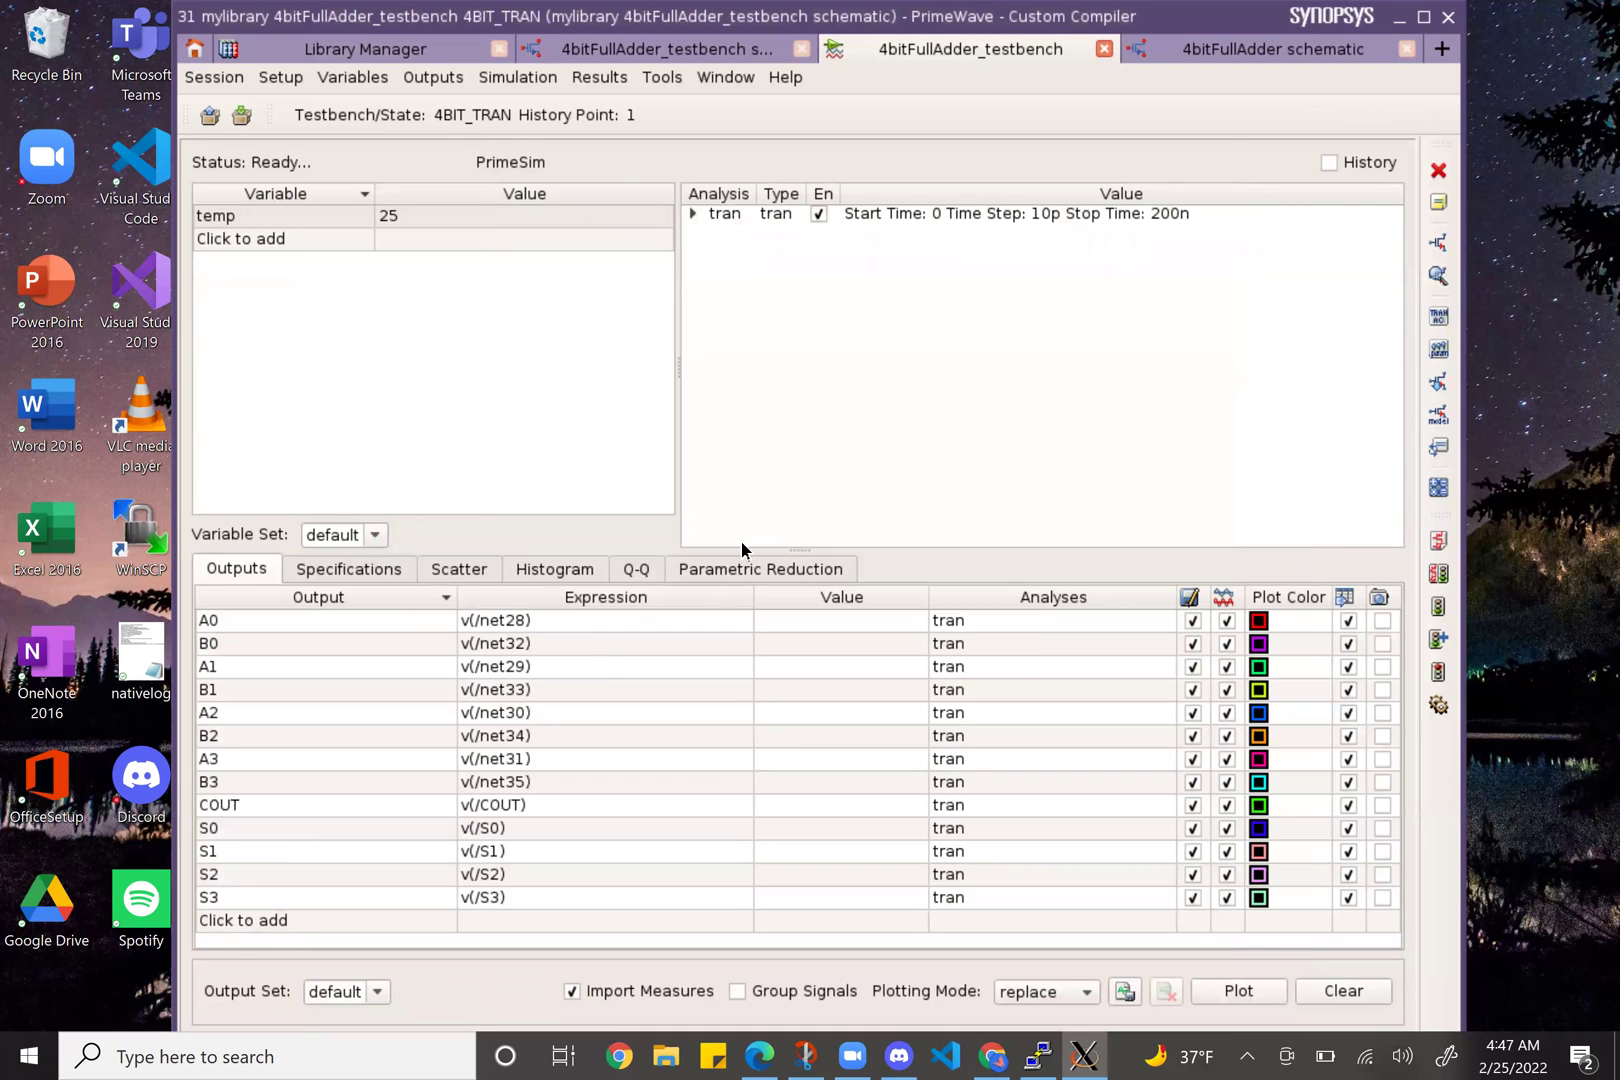
- Run the 4BIT_TRAN transient simulation, inspect the plotted input and output waveforms with a cursor, and close the waveform viewer
click(517, 78)
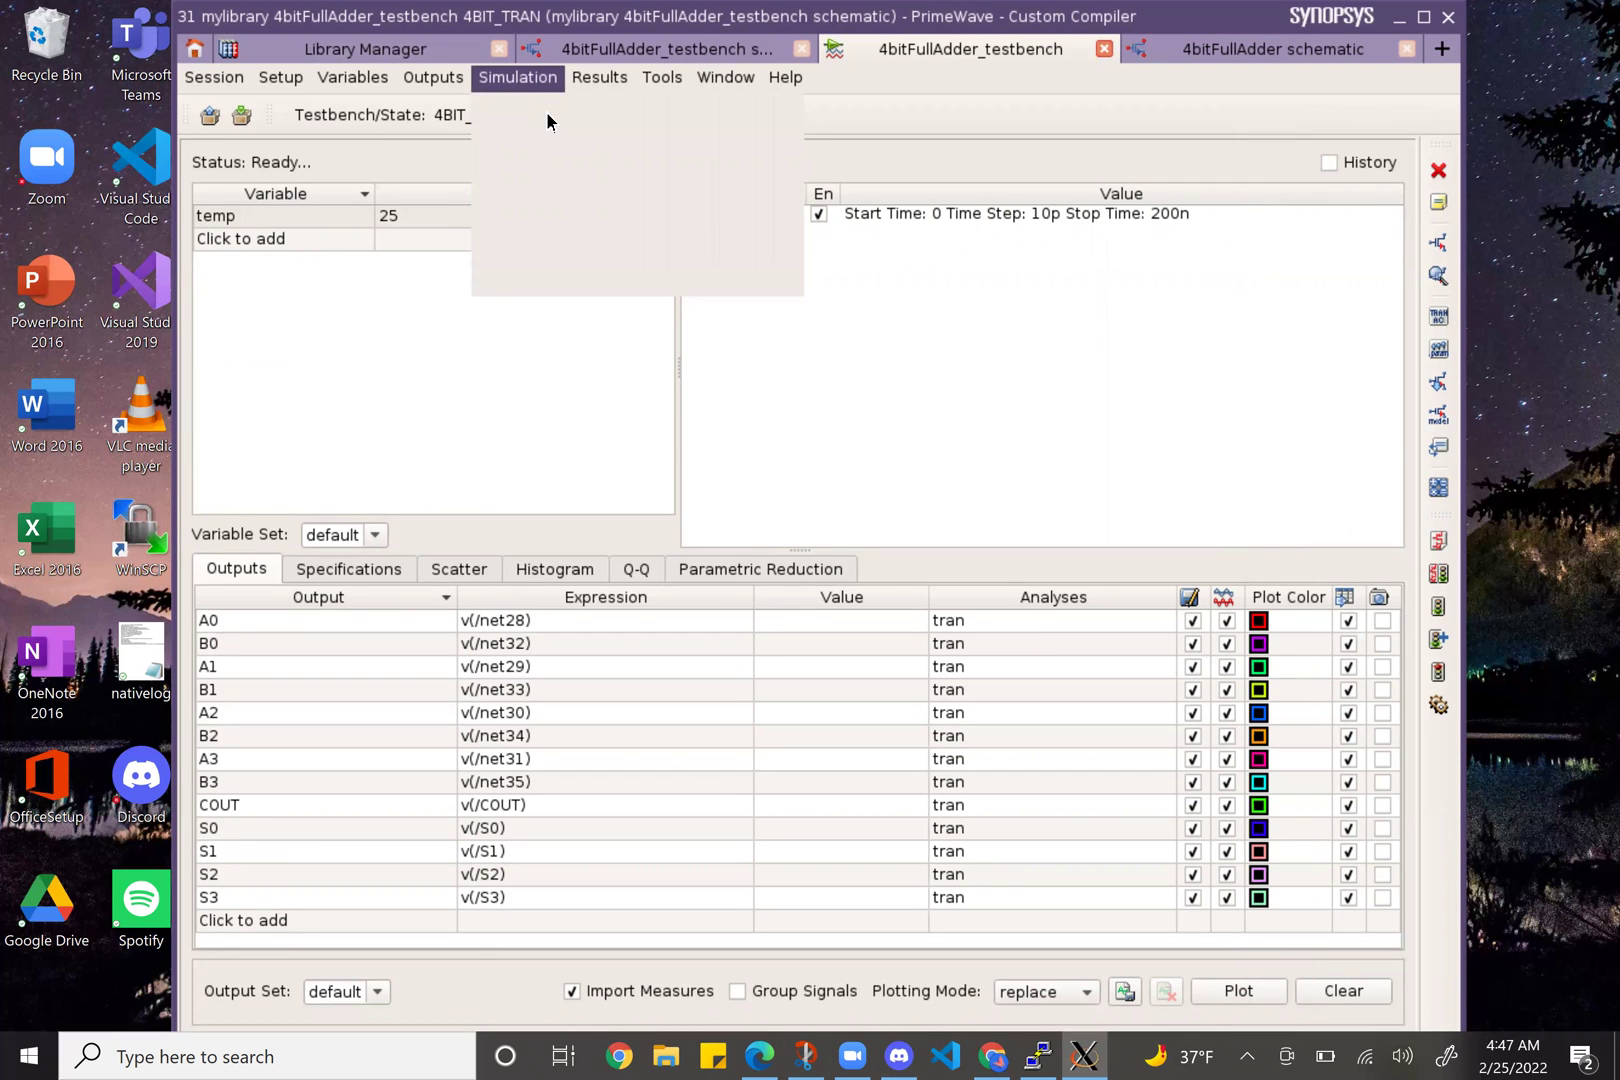
click(547, 121)
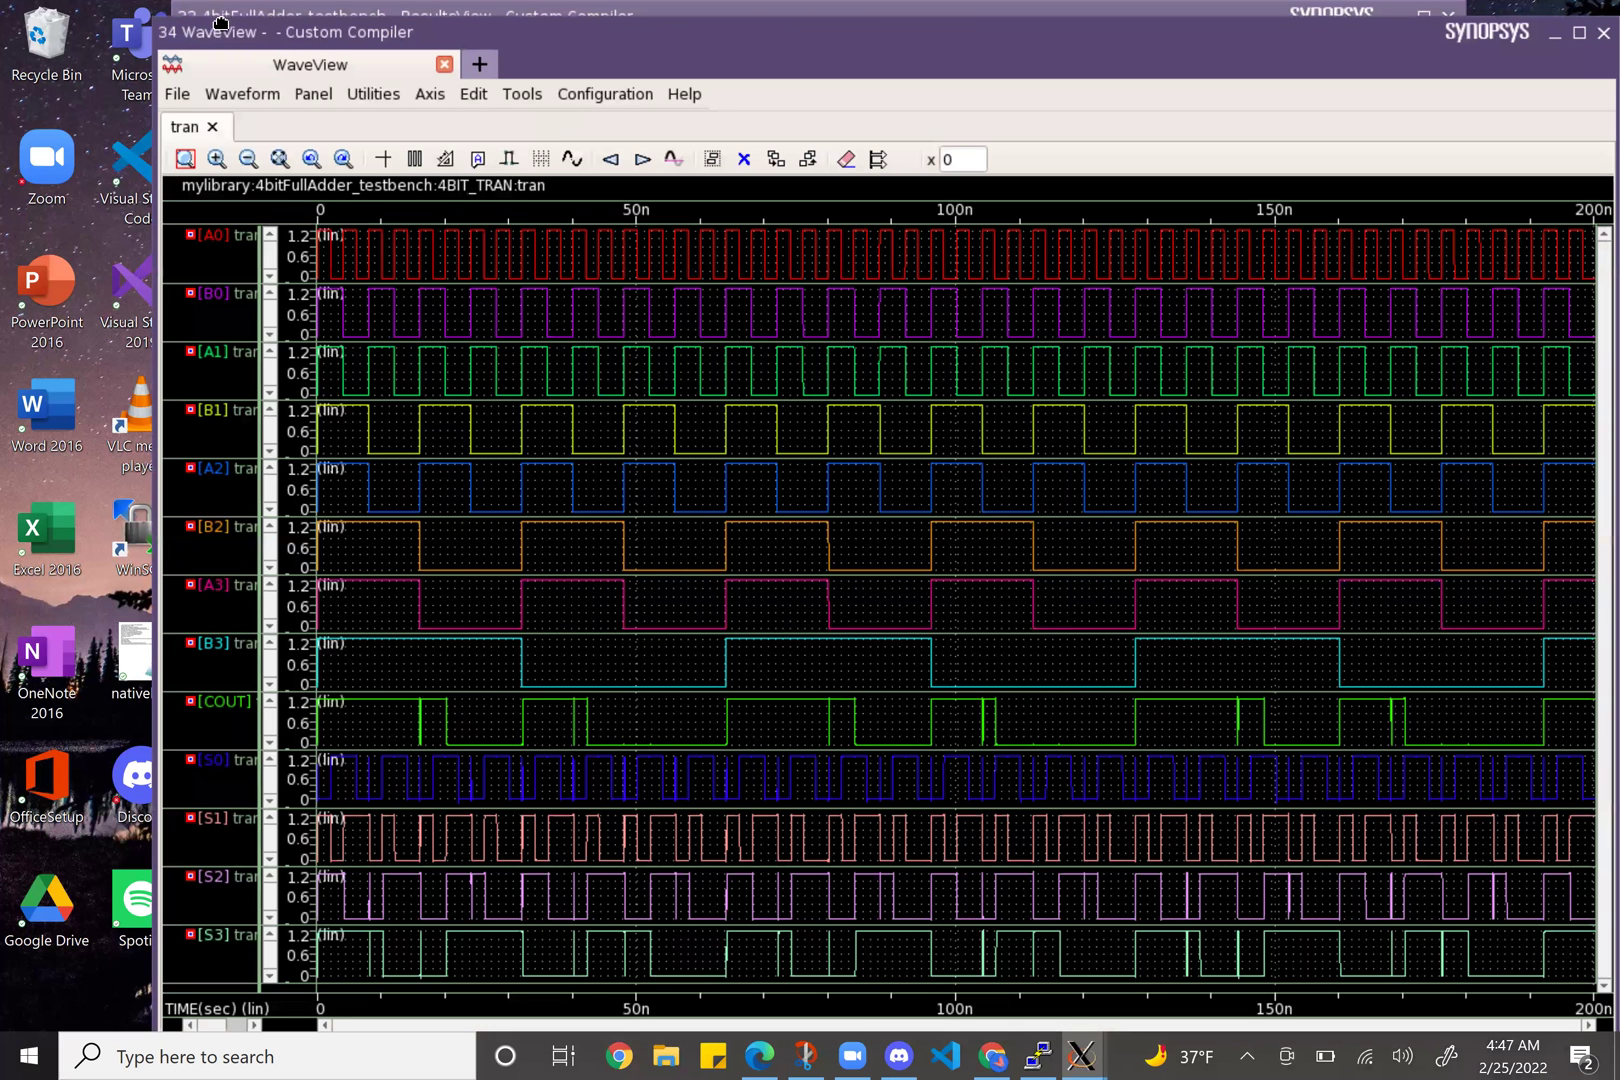
drag(227, 46, 132, 56)
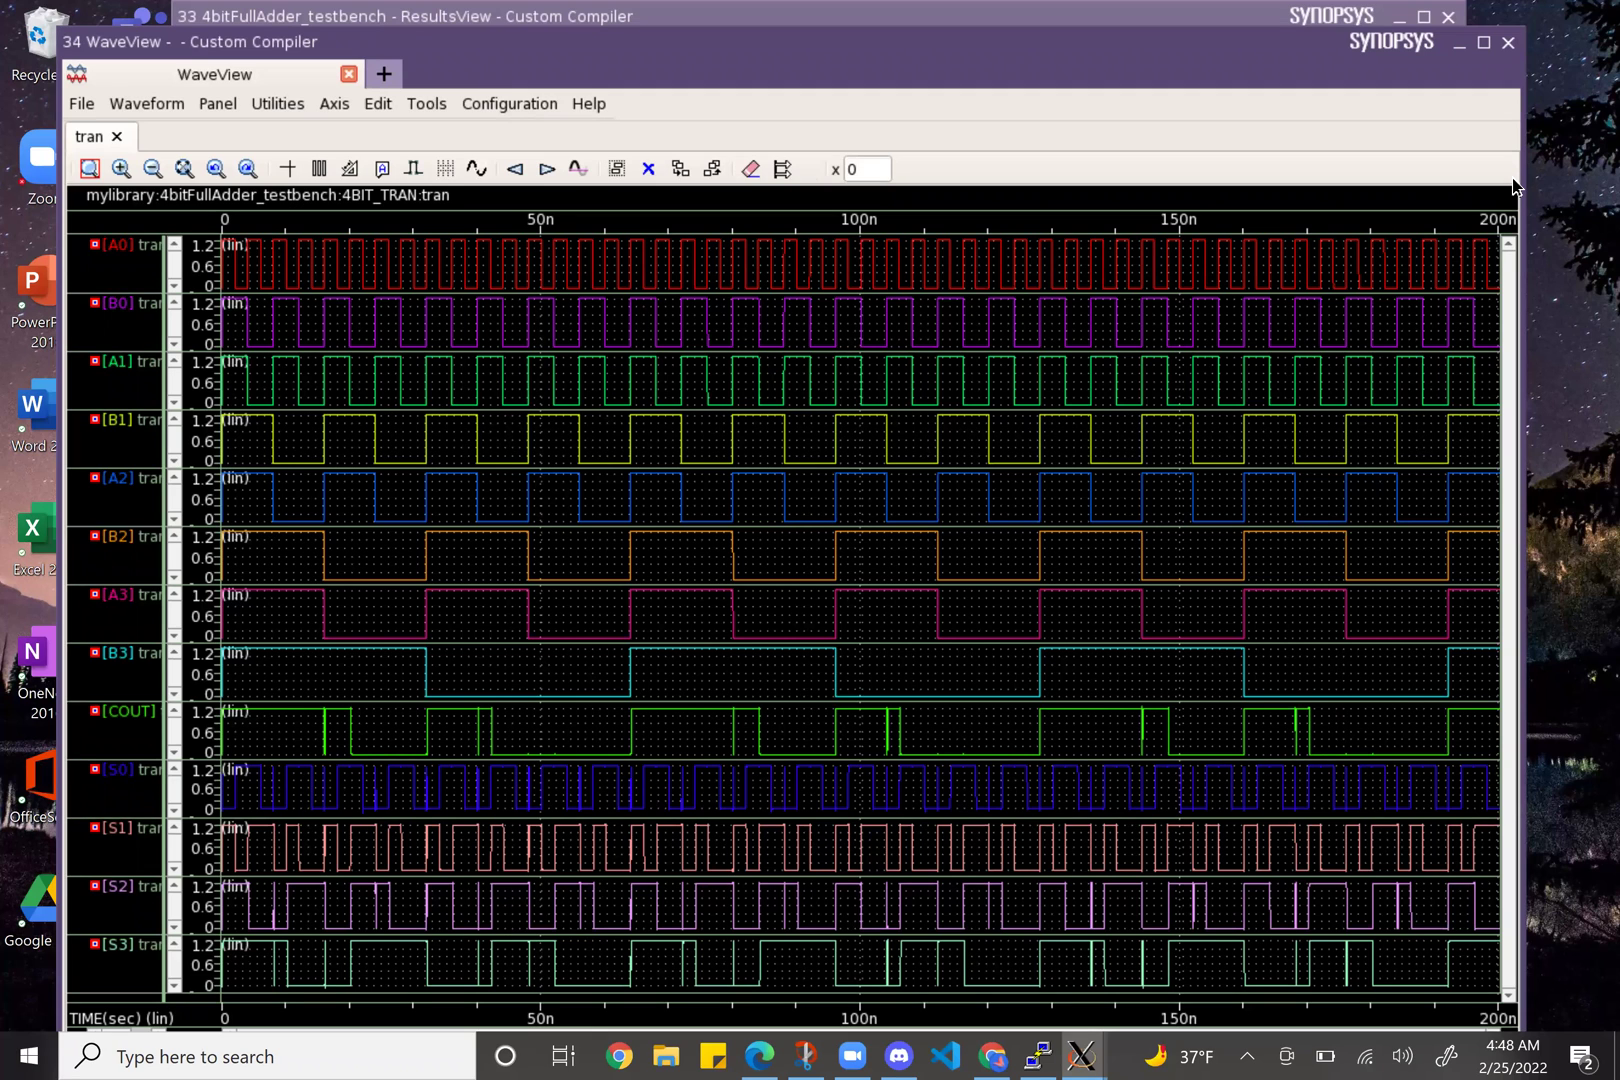
click(288, 168)
click(243, 255)
click(1509, 49)
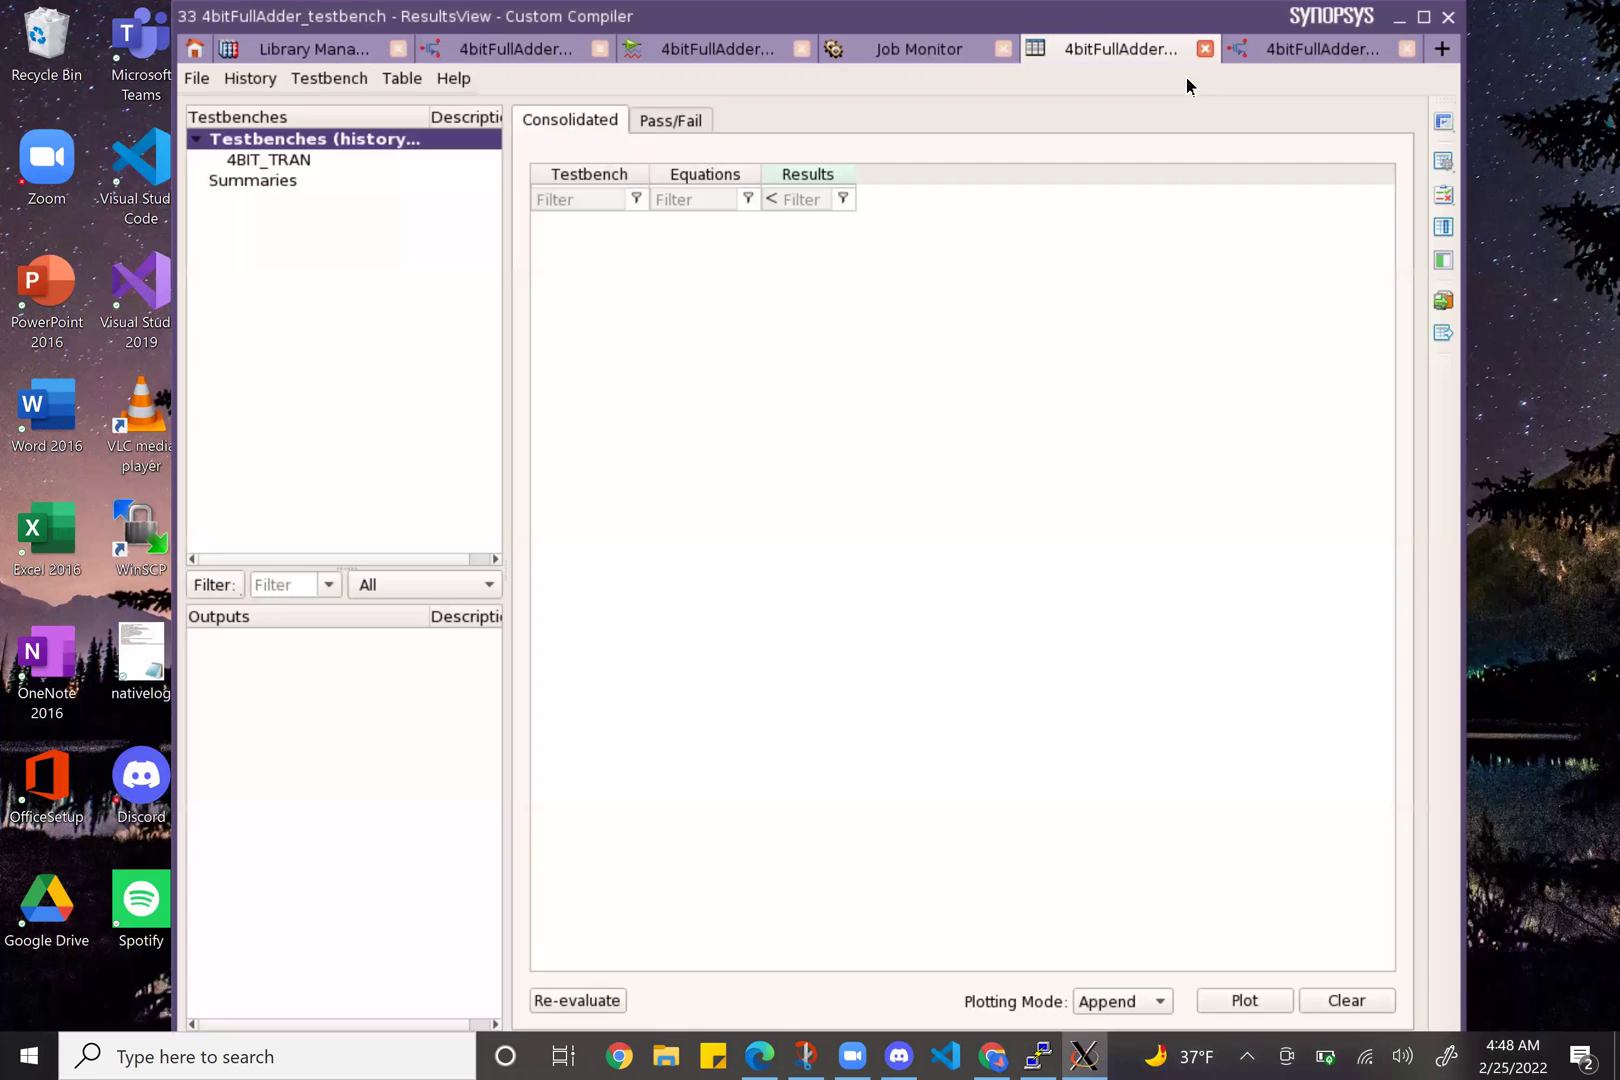
- Close the simulation results, job monitor, PrimeWave session and 4bitFullAdder_testbench schematic, returning to the Library Manager
click(1205, 49)
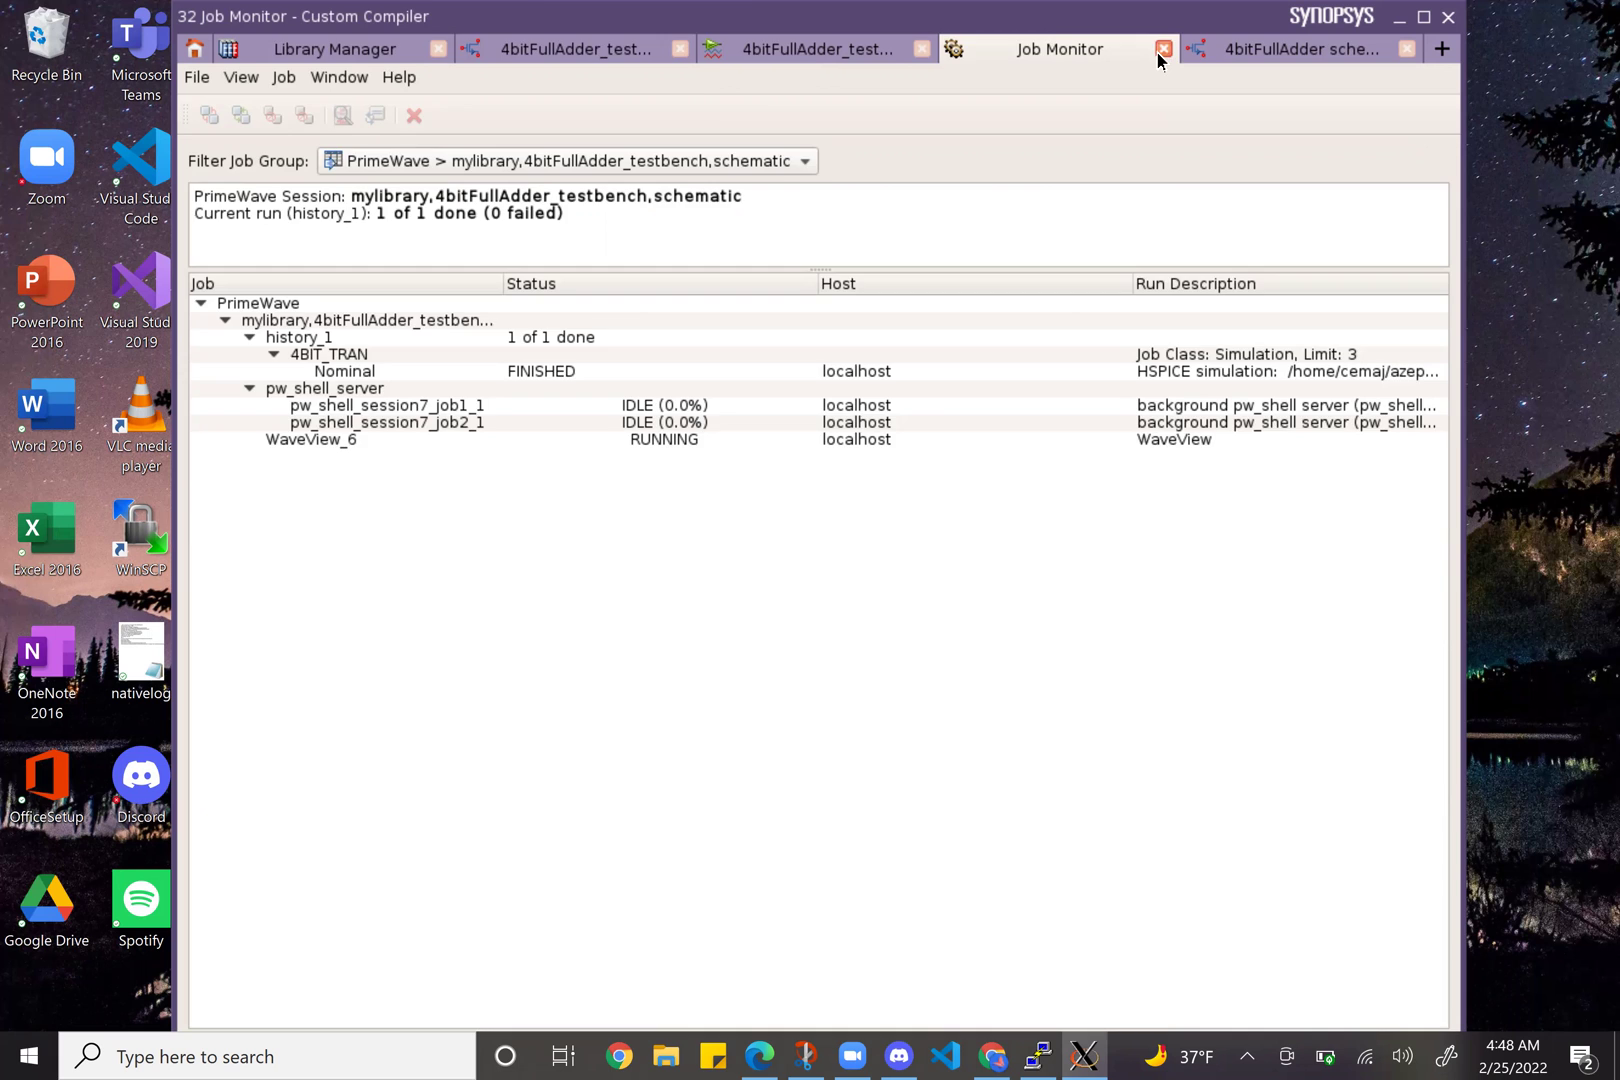
click(1163, 49)
click(1060, 55)
click(1103, 50)
click(812, 566)
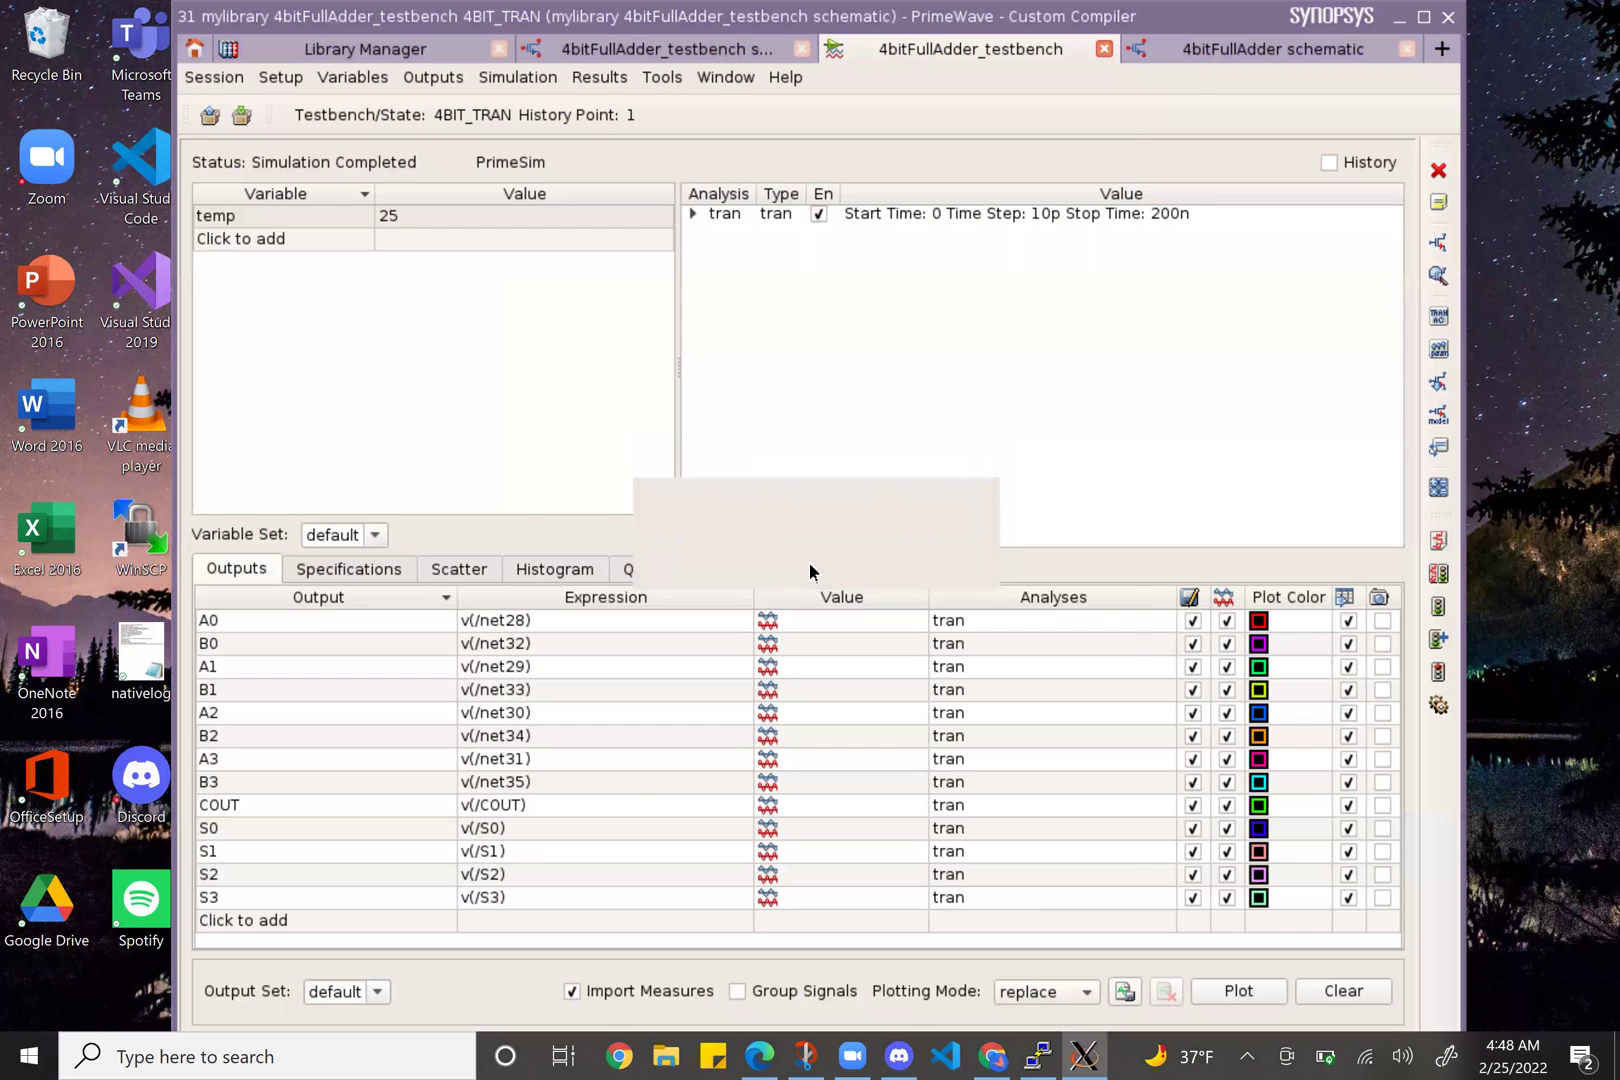
click(853, 950)
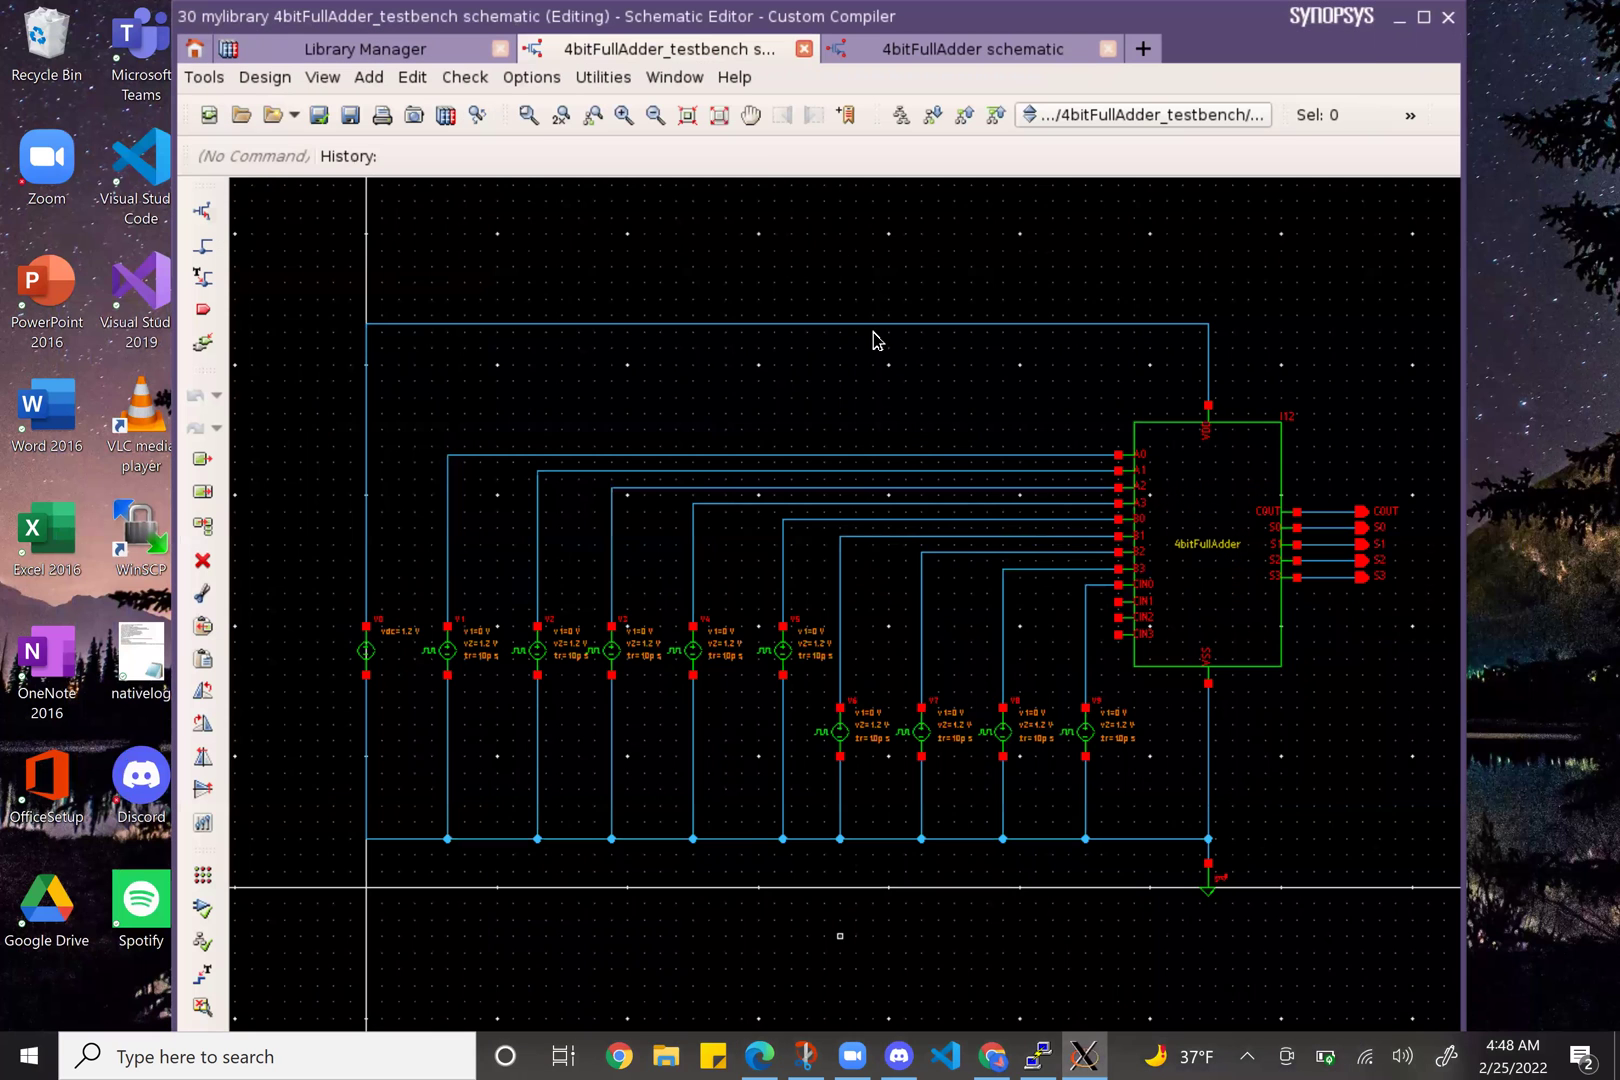
click(806, 50)
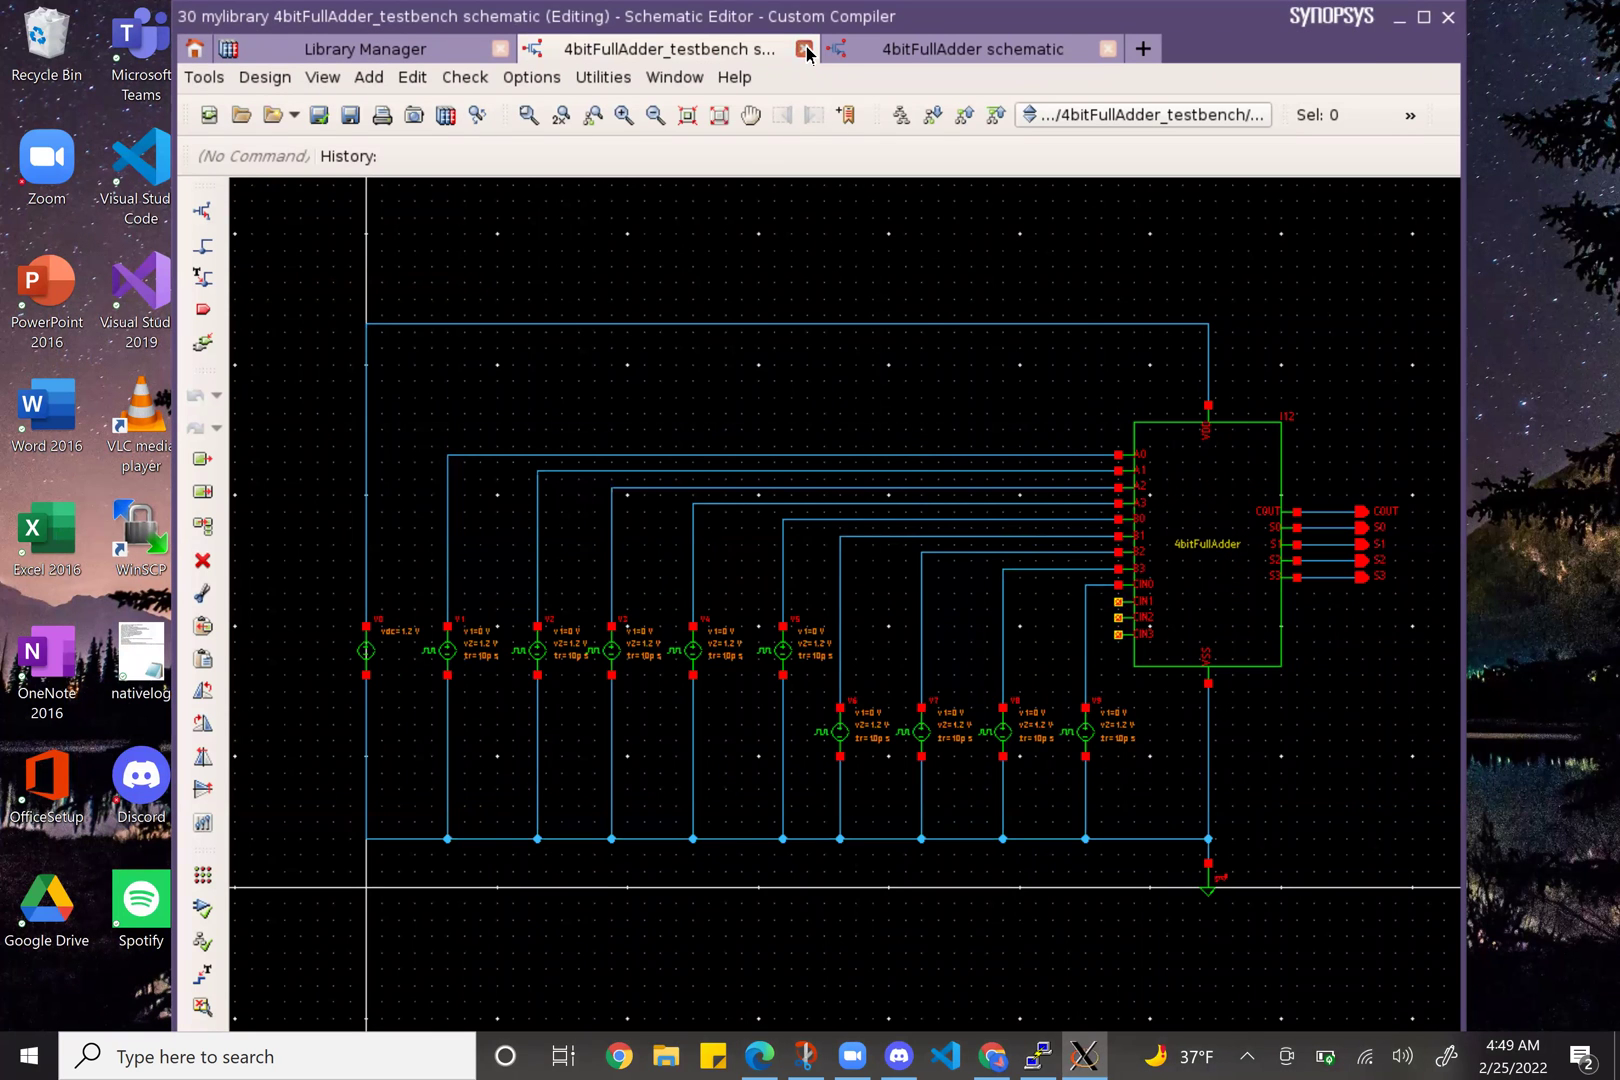
click(461, 58)
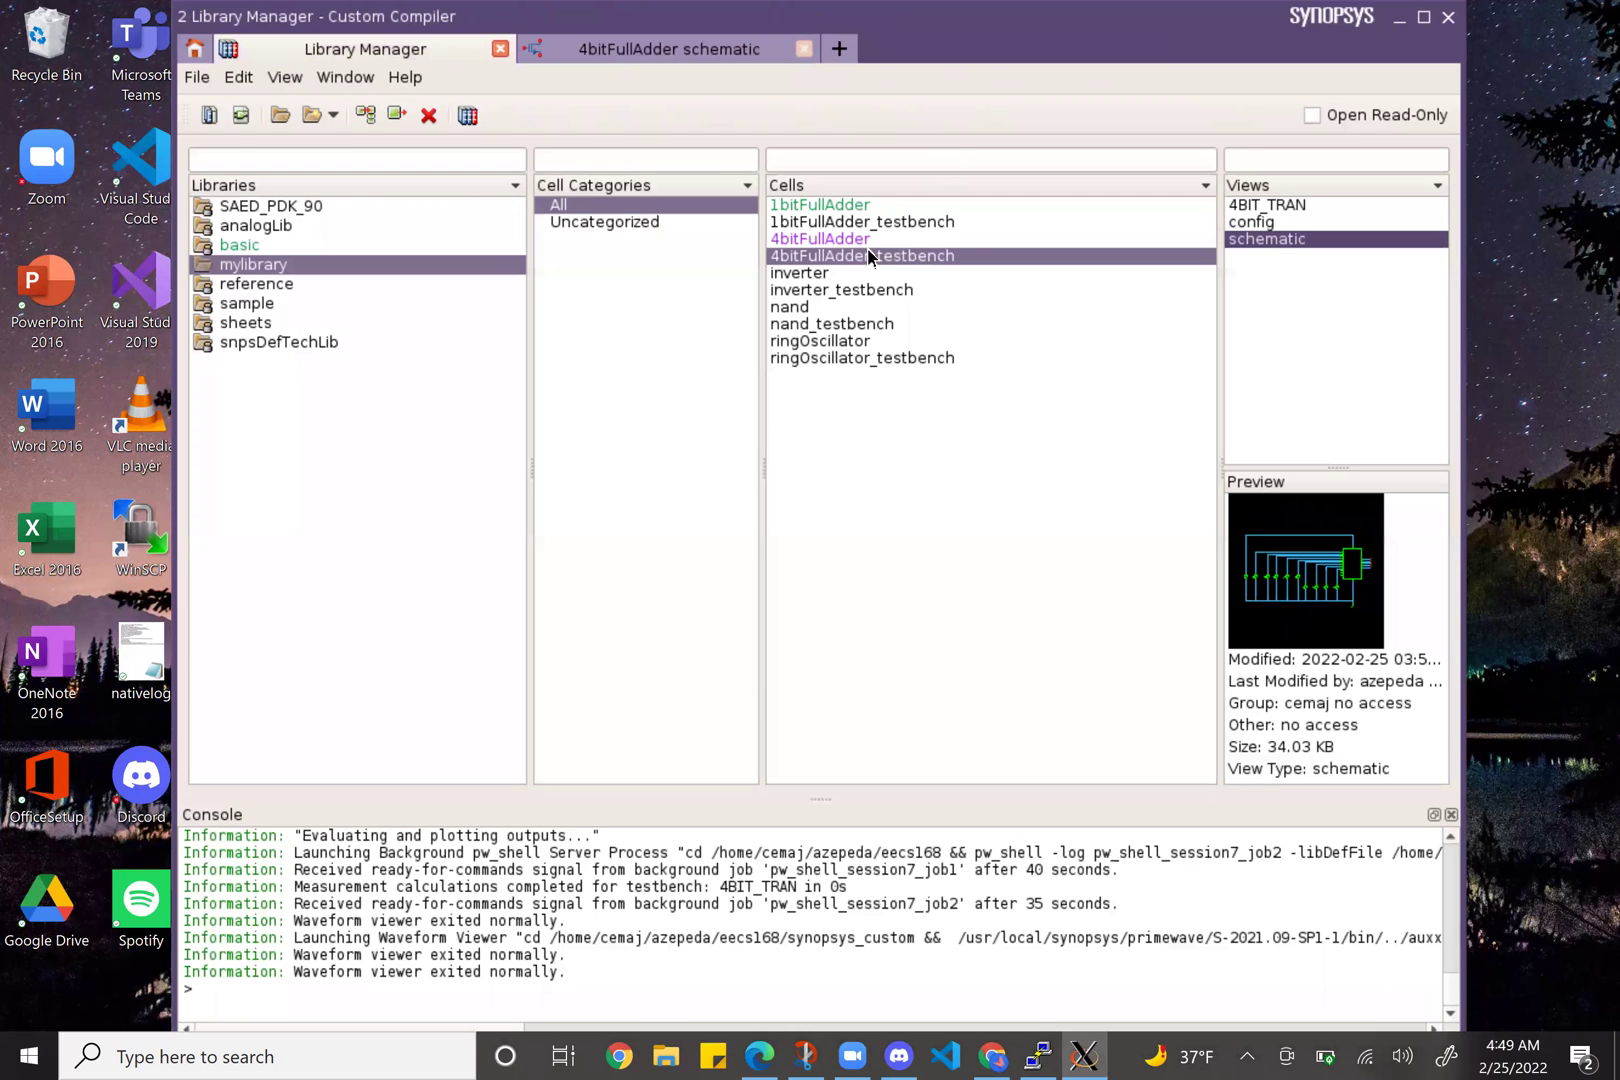
- Open the 4bitFullAdder layout and set the last displayed hierarchy level to 32 to examine the full adder cells in detail
key(Up)
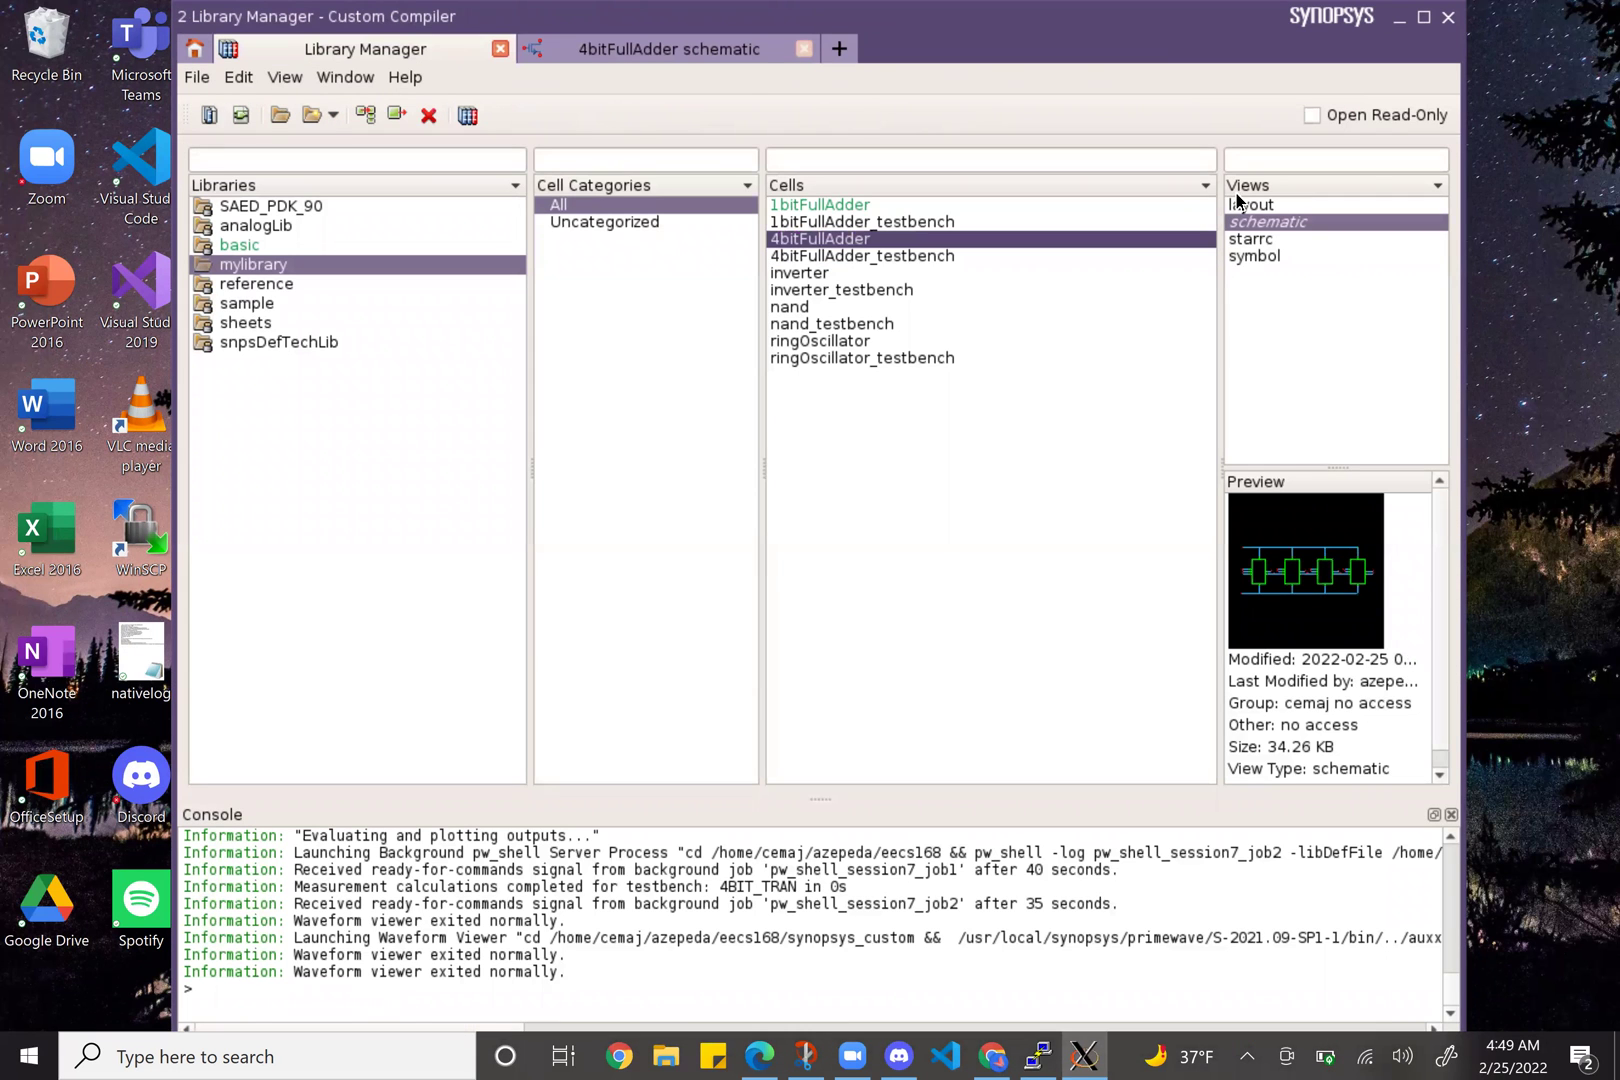
click(1253, 206)
double_click(1253, 206)
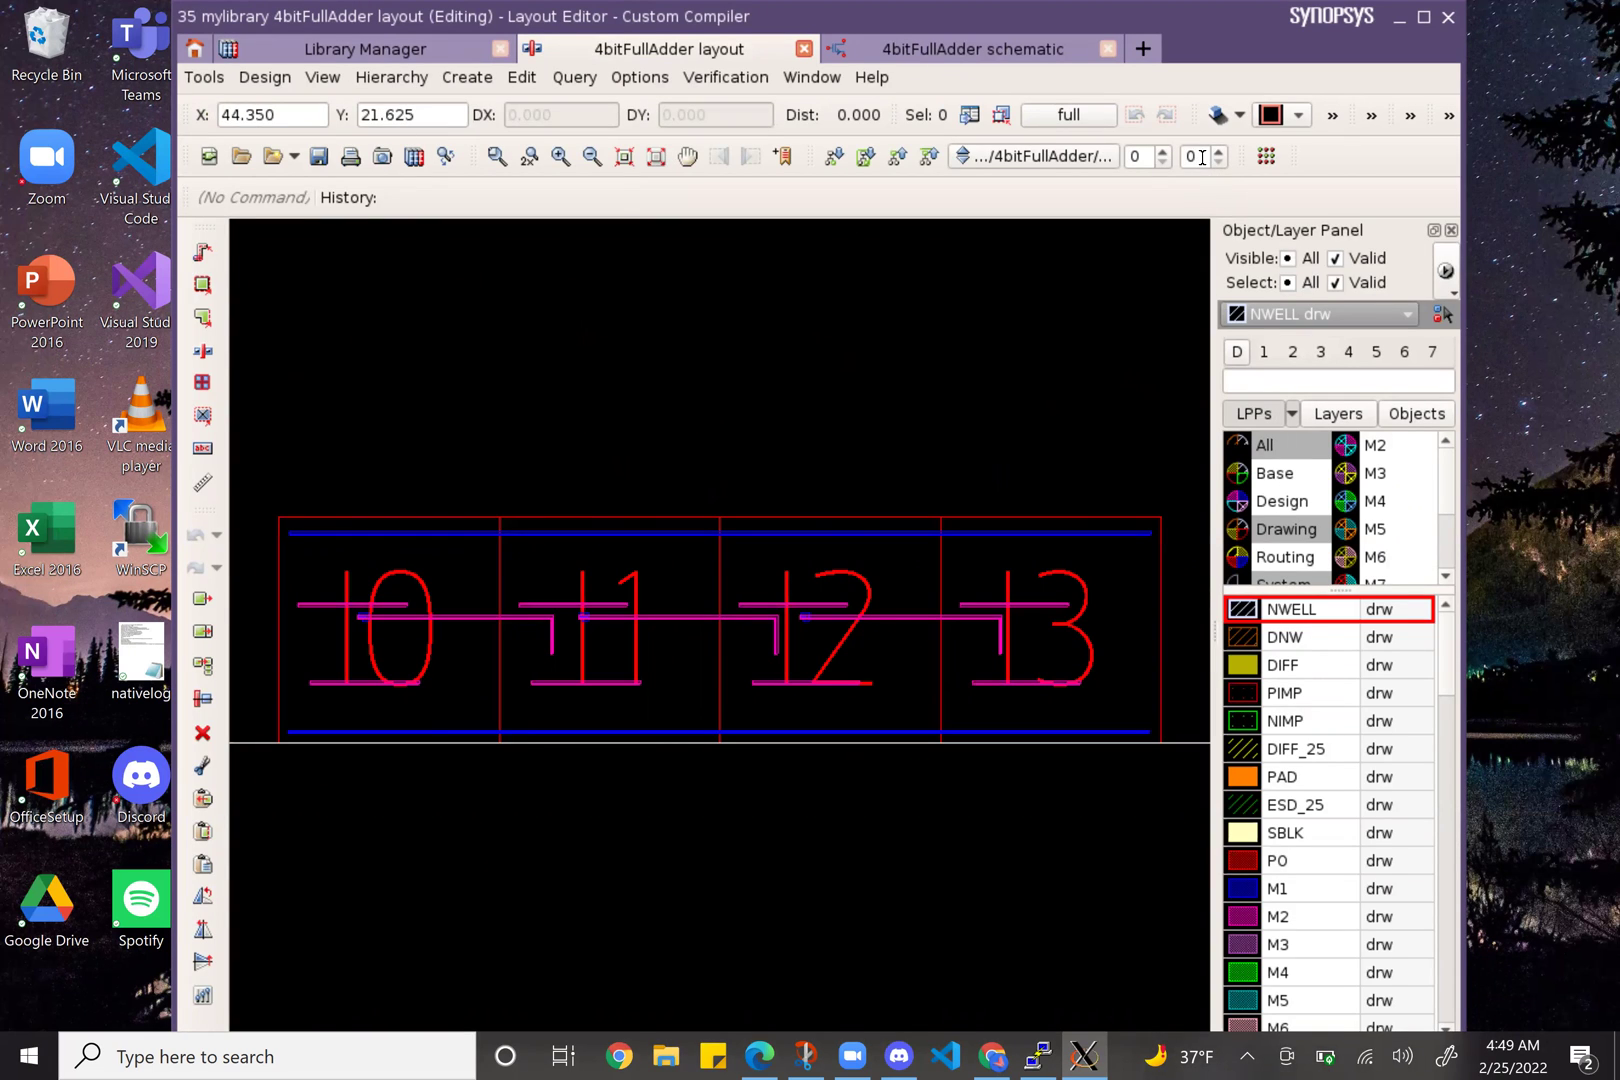
text(32)
key(Return)
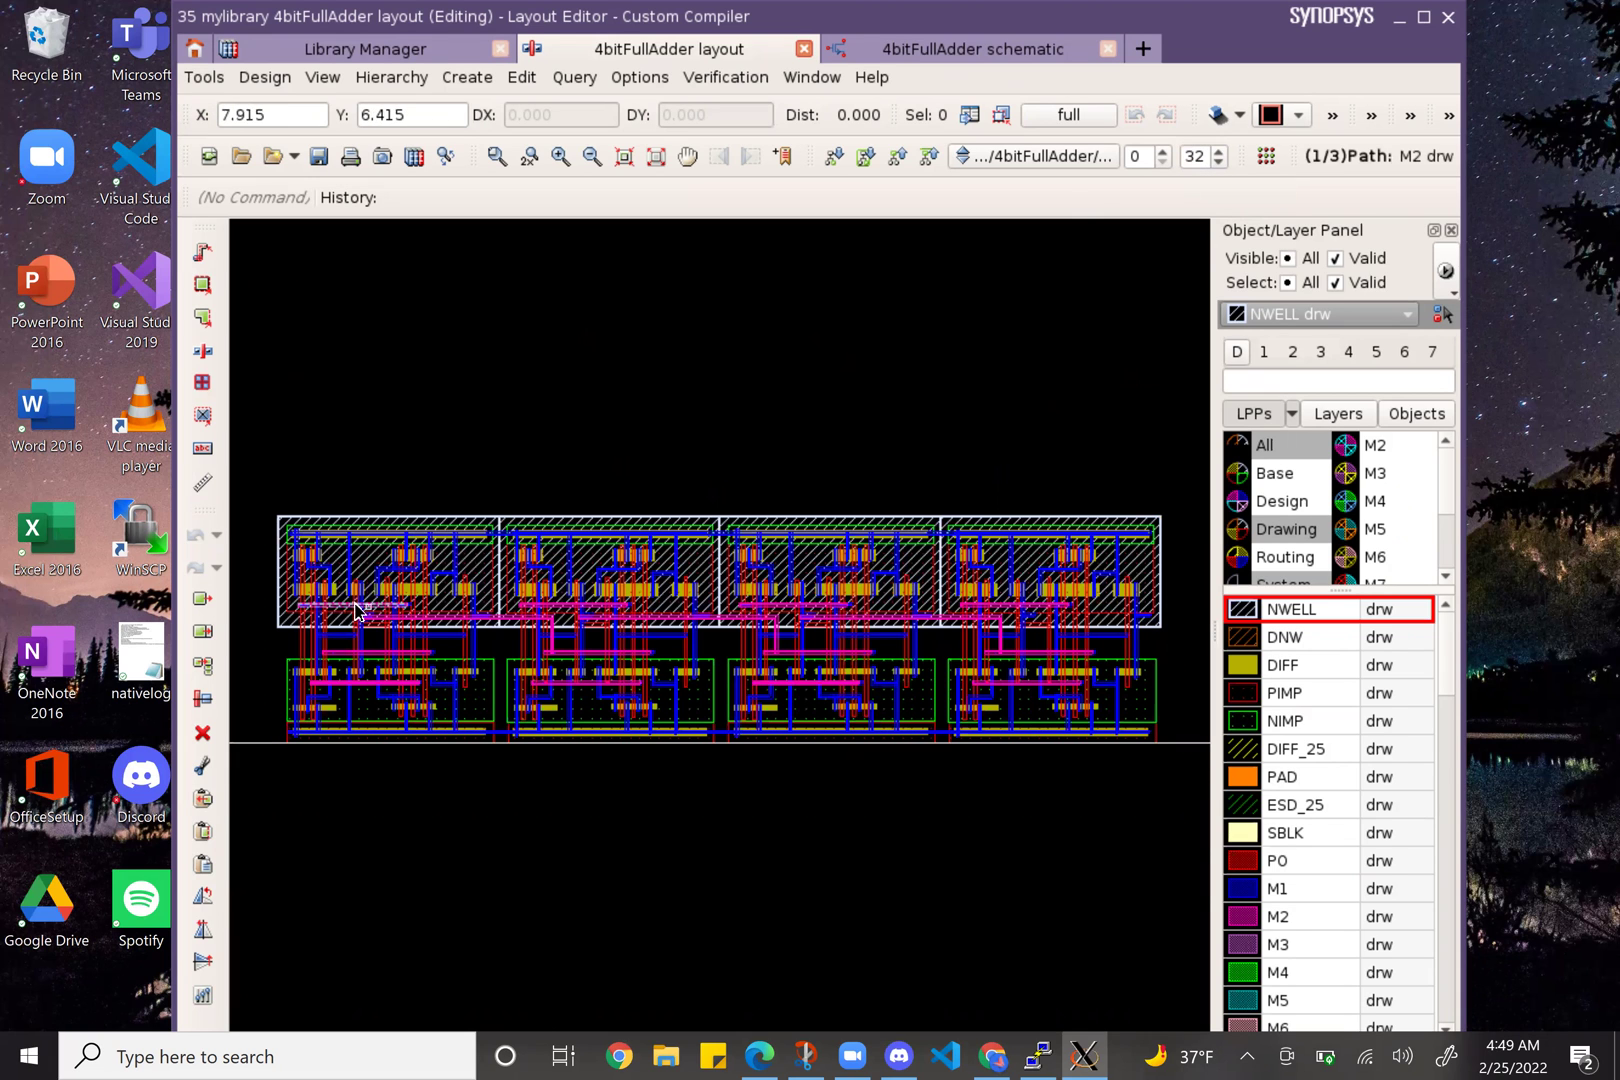
scroll(355, 612, up, 1)
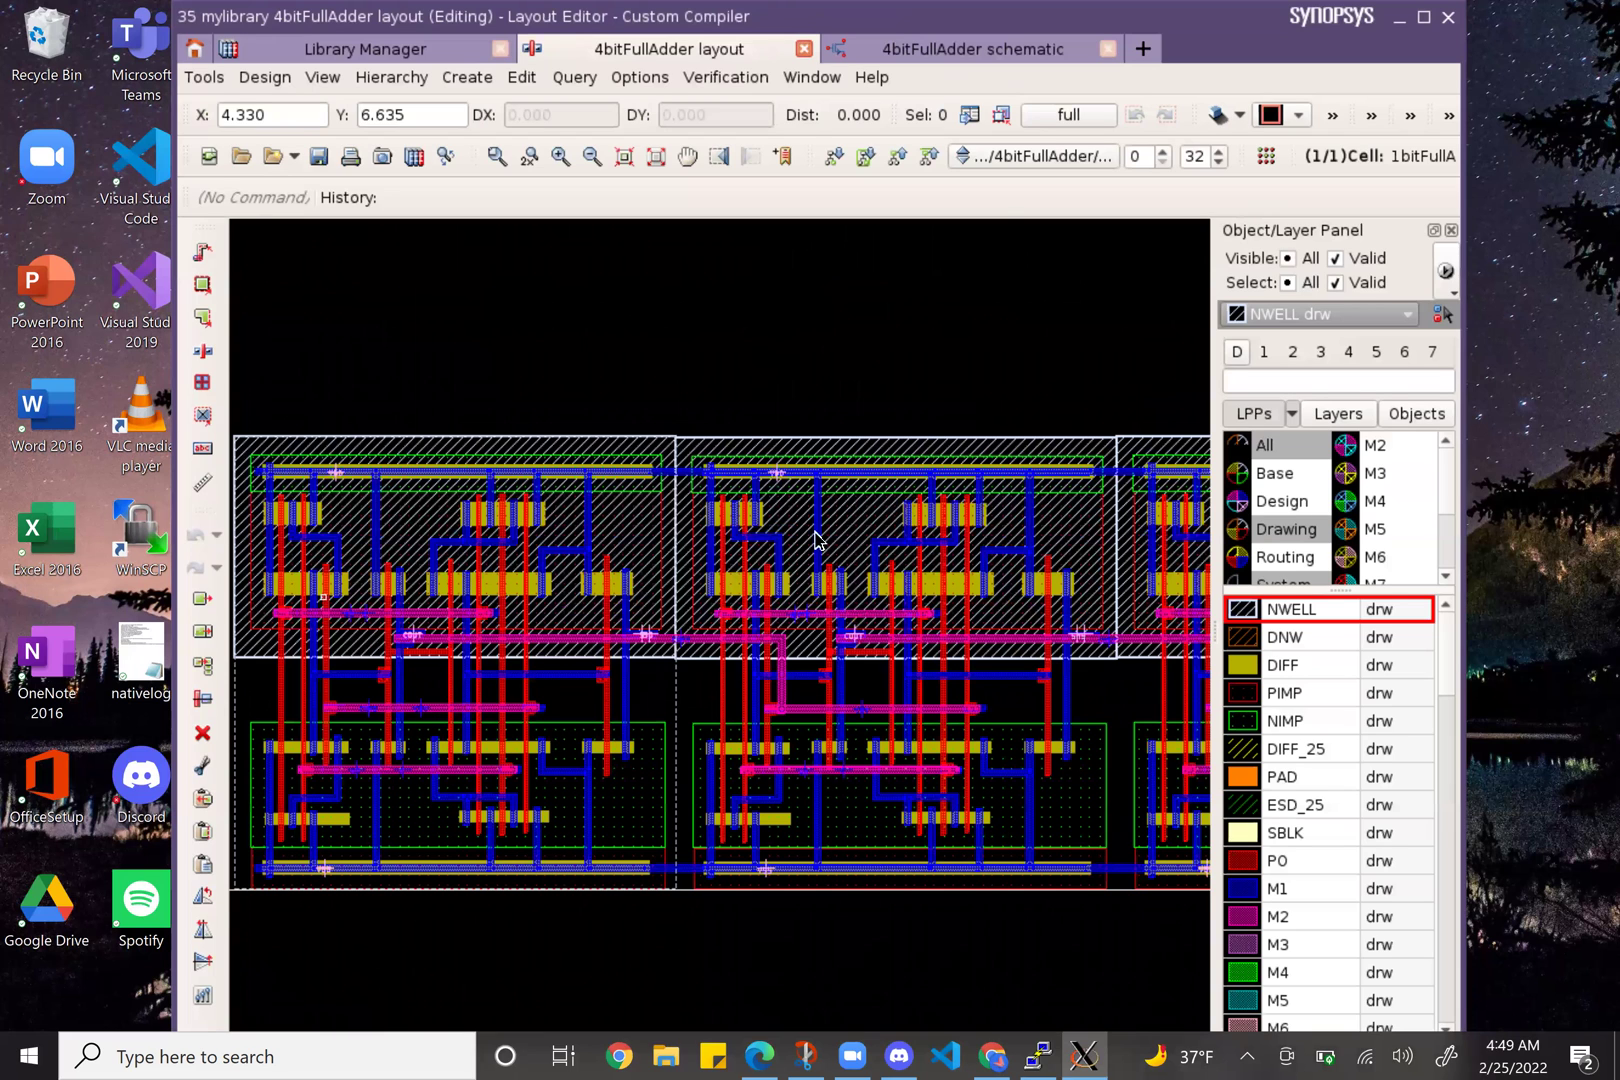
scroll(455, 545, up, 1)
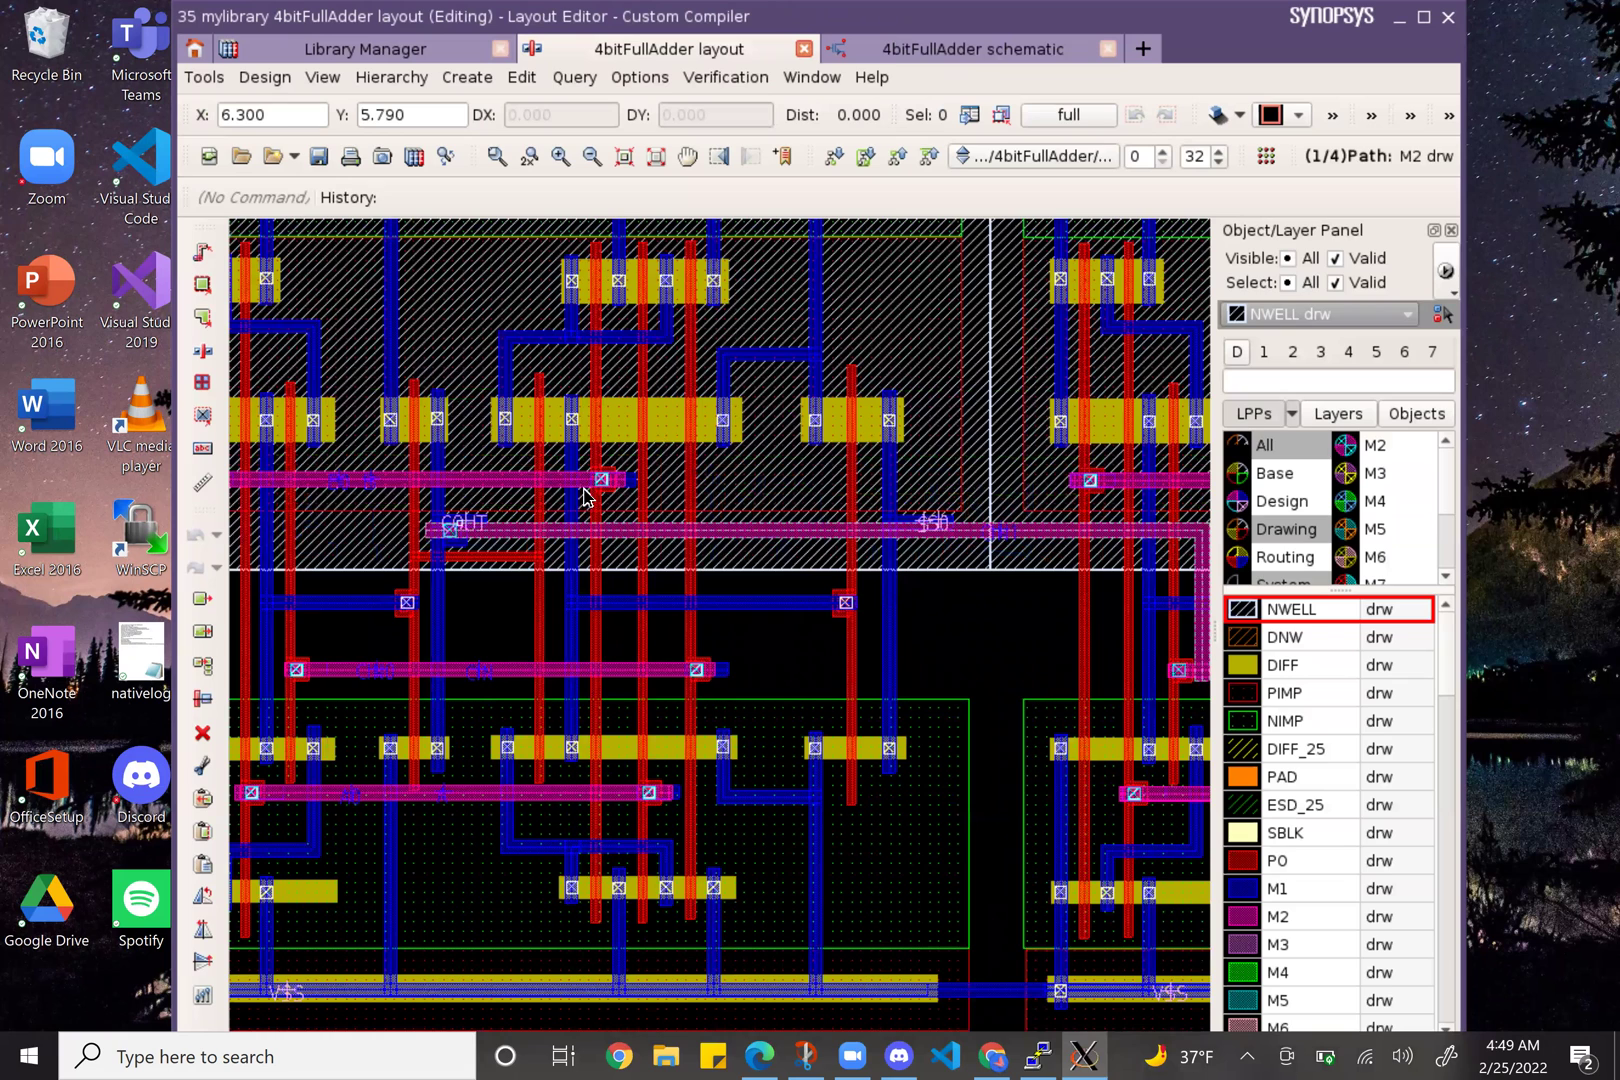
scroll(586, 490, left, 2)
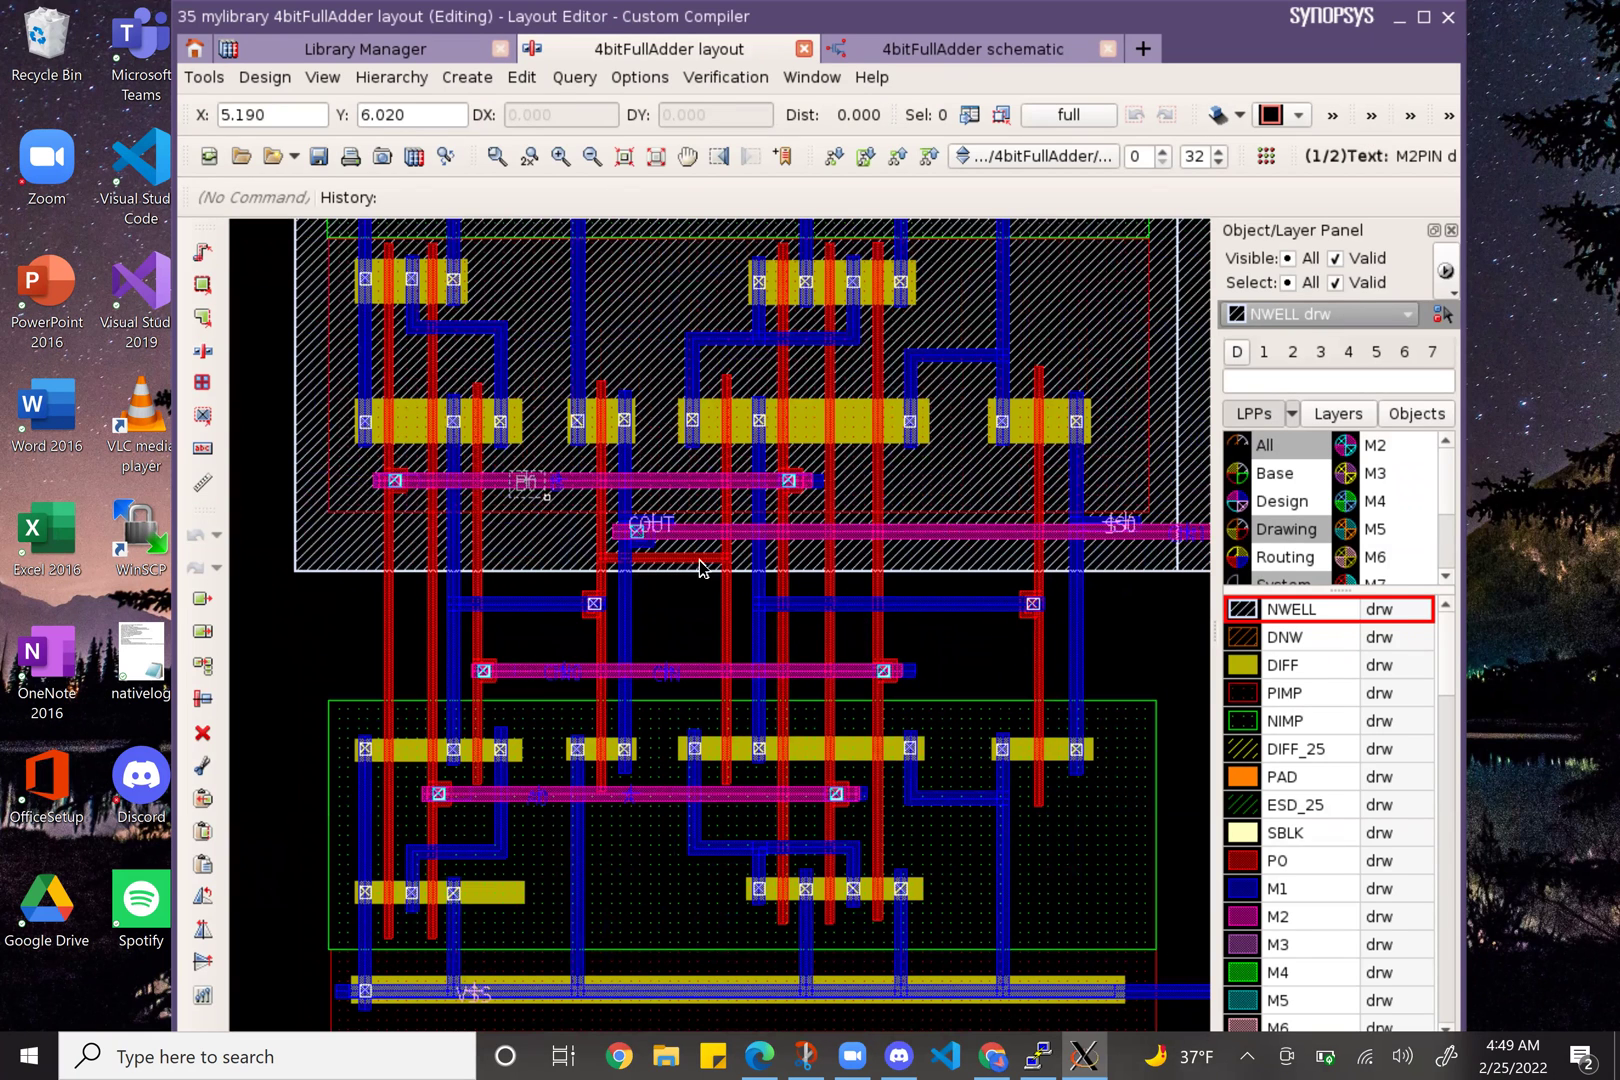
- Run DRC on the 4bitFullAdder layout over the whole design, review the layout errors summary, and close the results and log
click(730, 78)
mouse_move(921, 152)
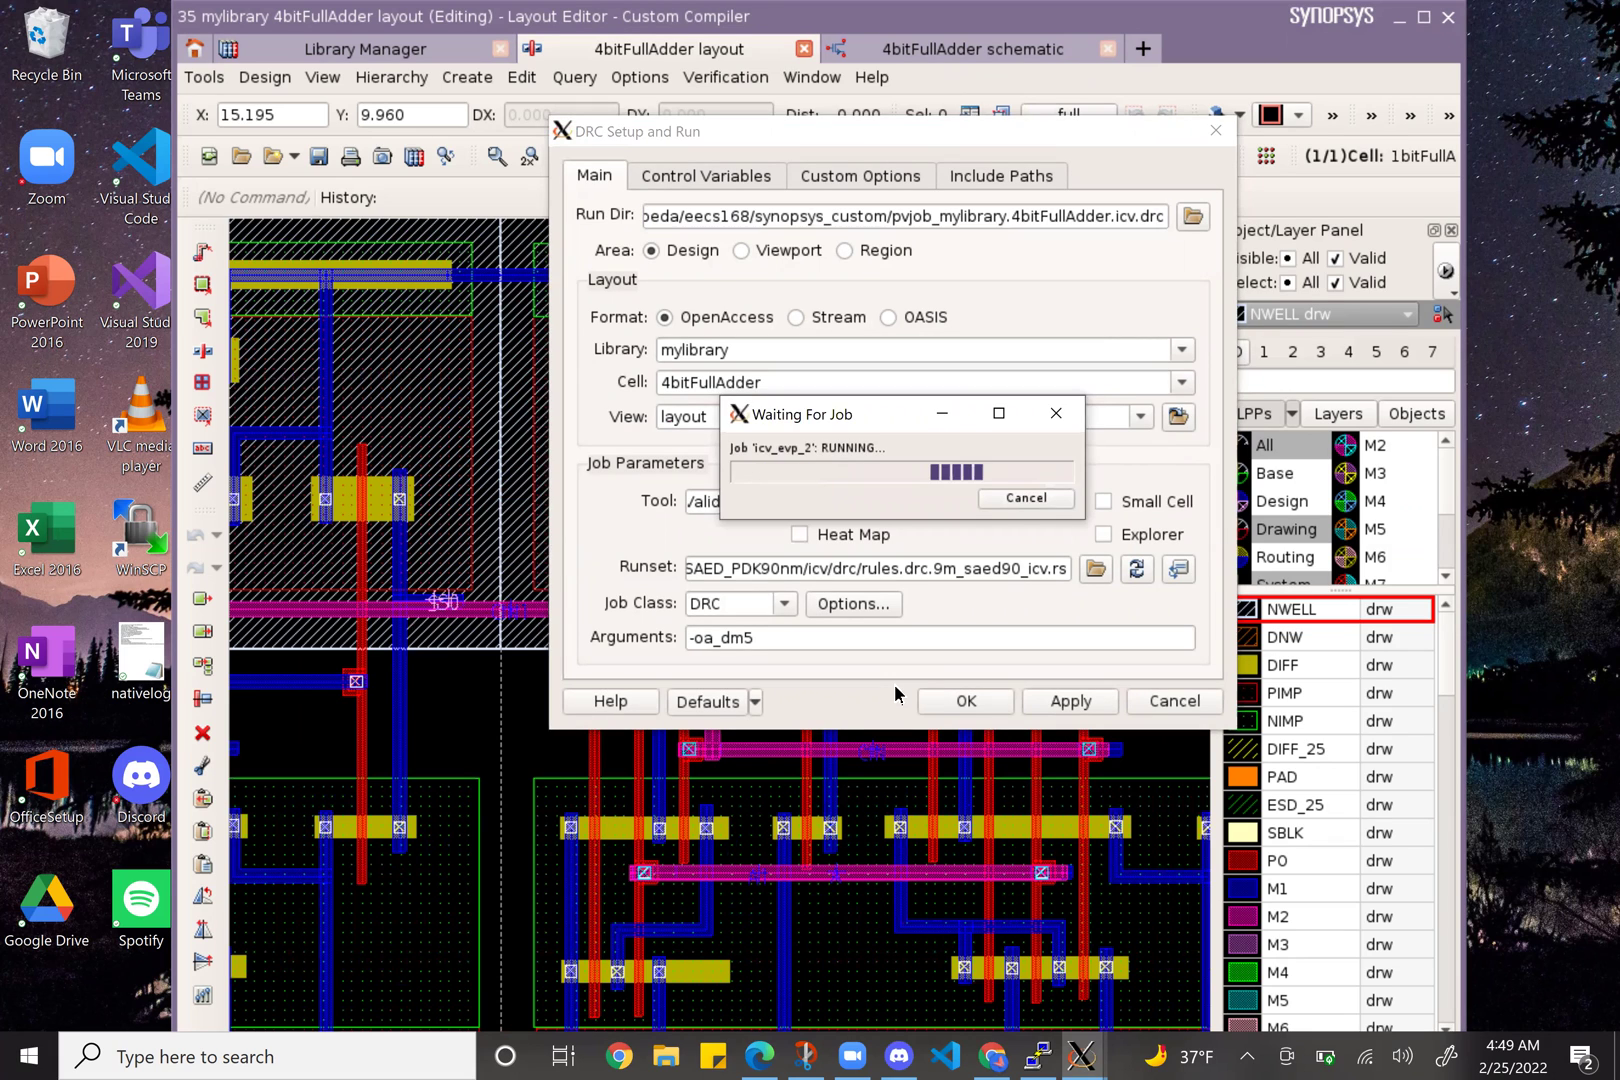
click(966, 702)
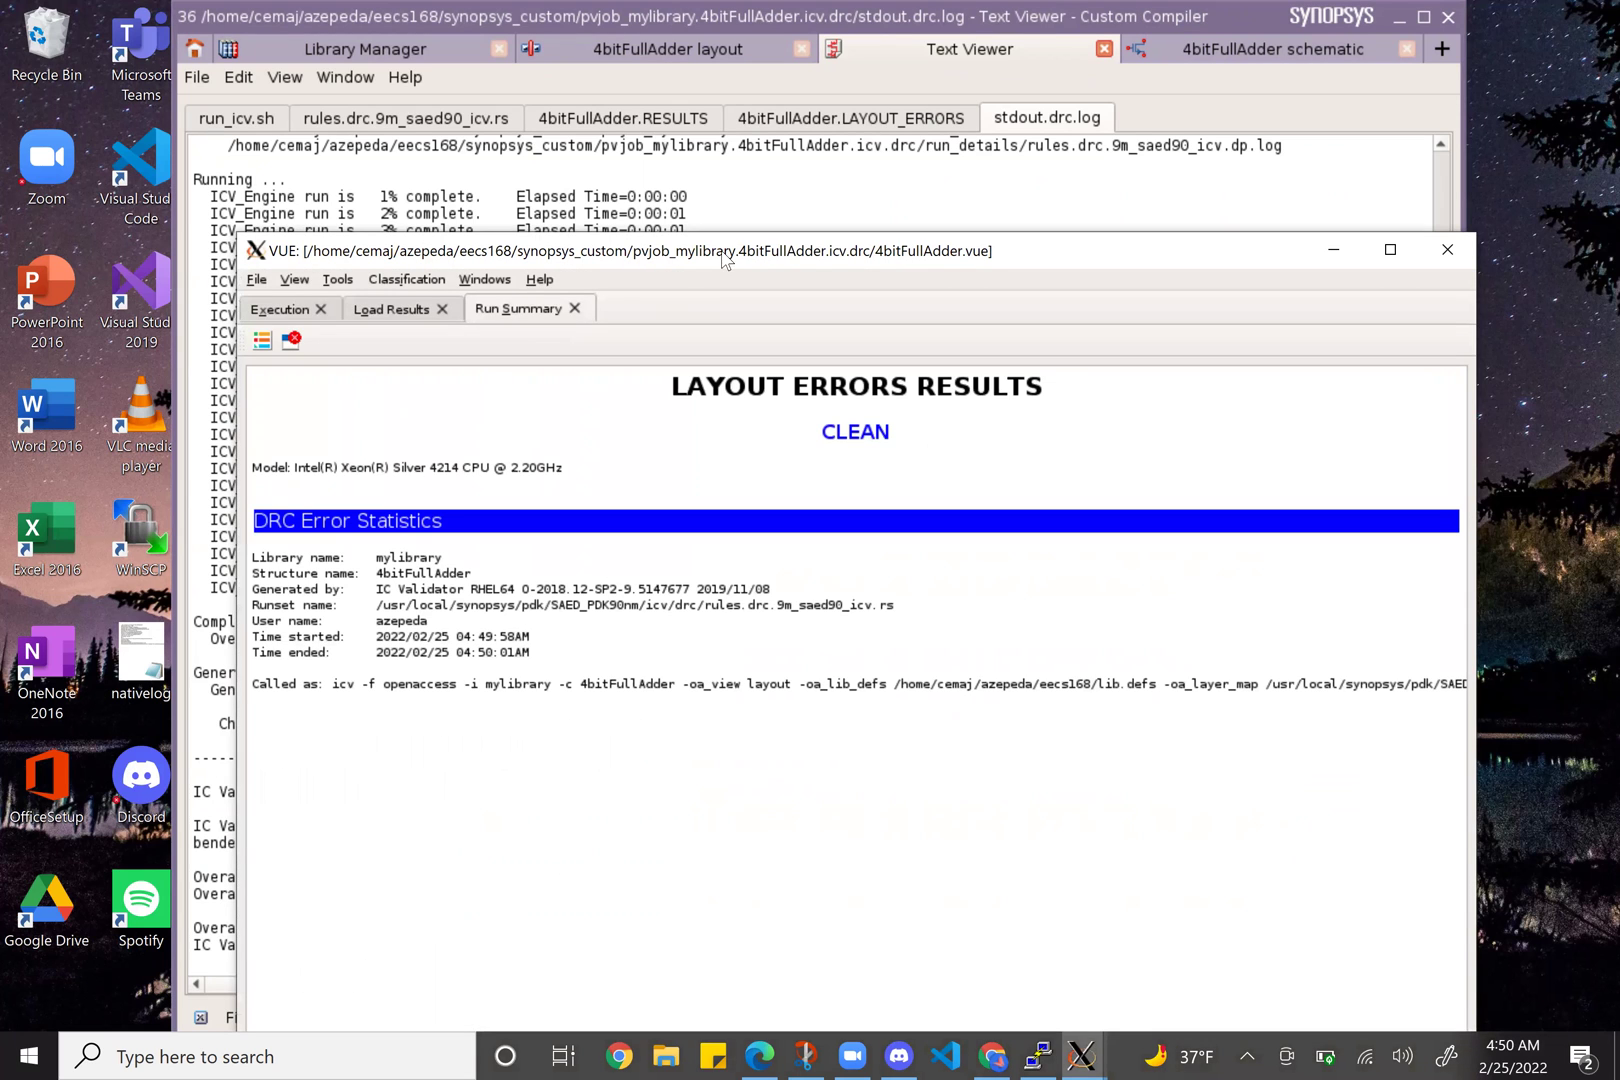
drag(691, 240, 612, 86)
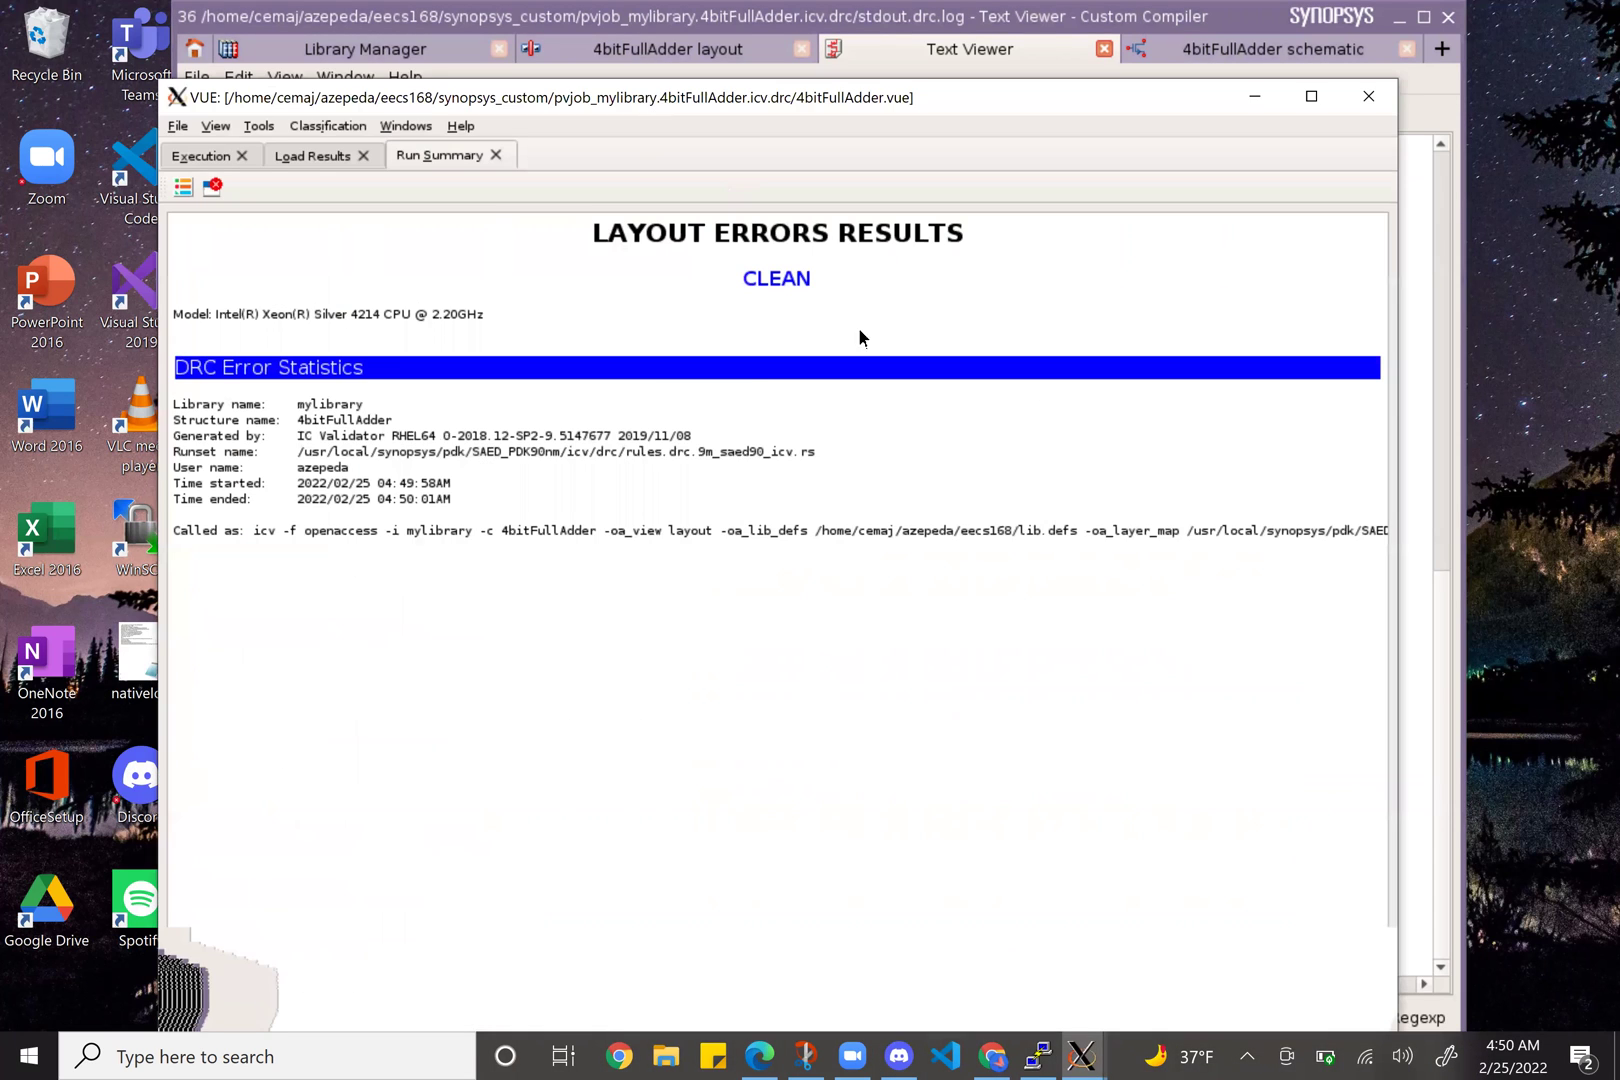
click(1356, 91)
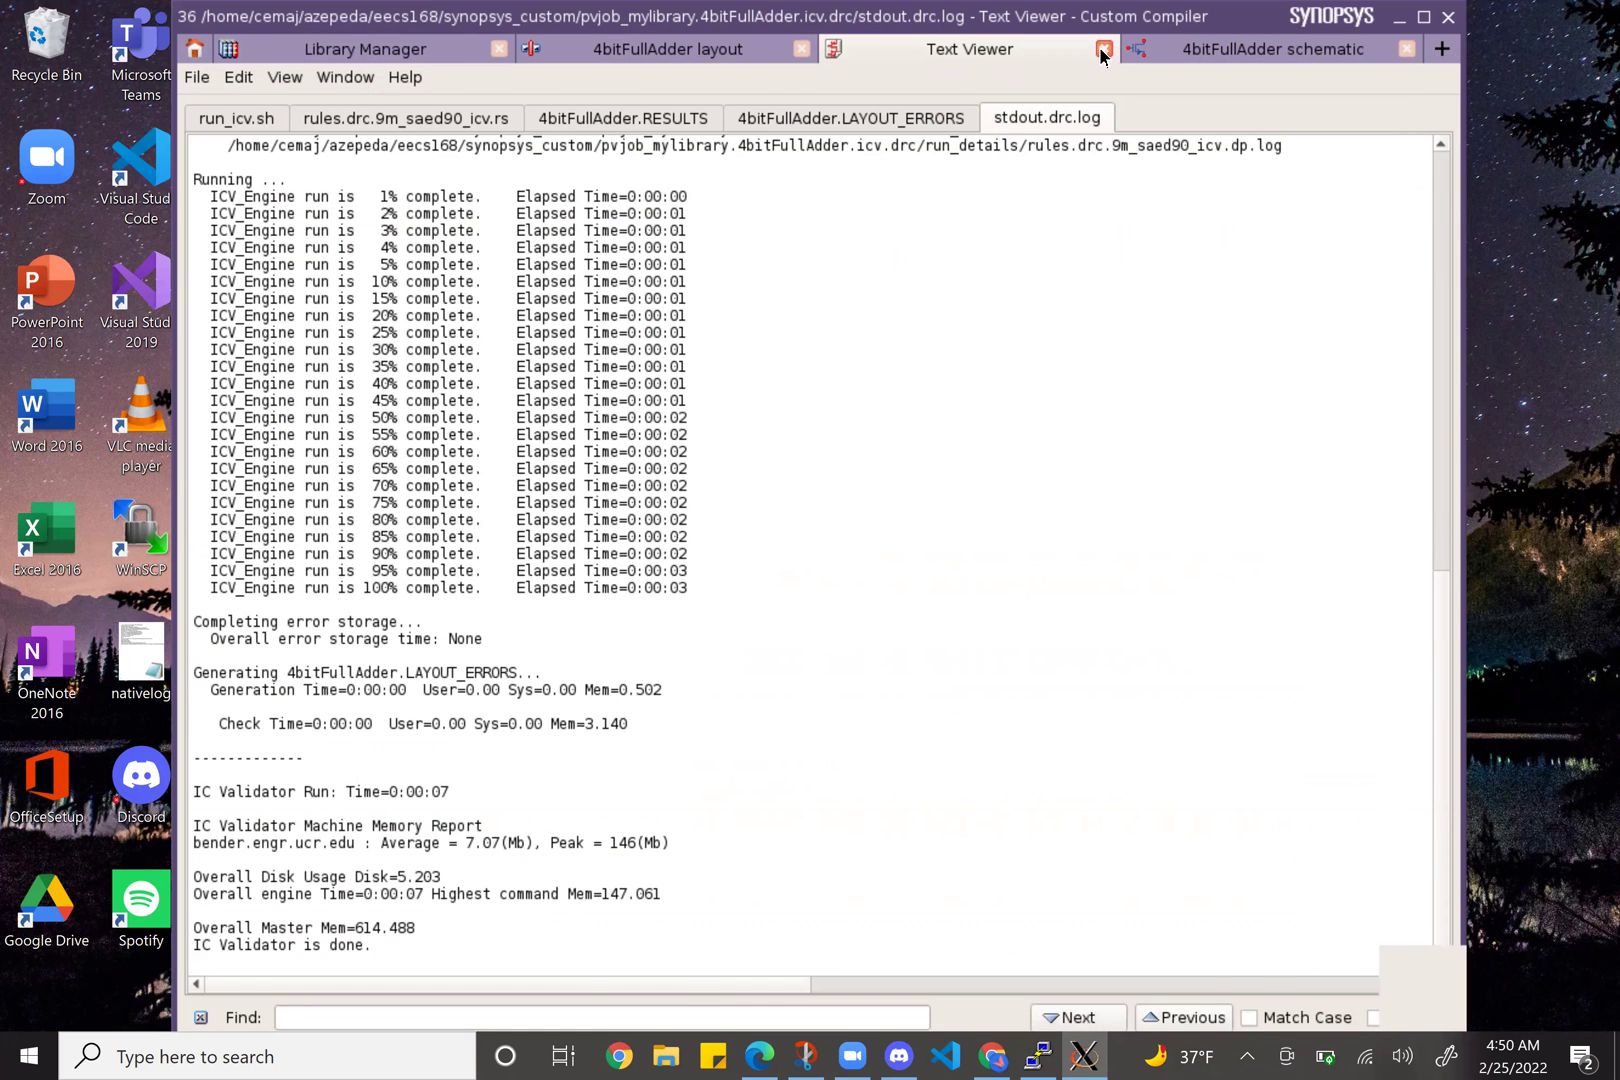
click(1103, 50)
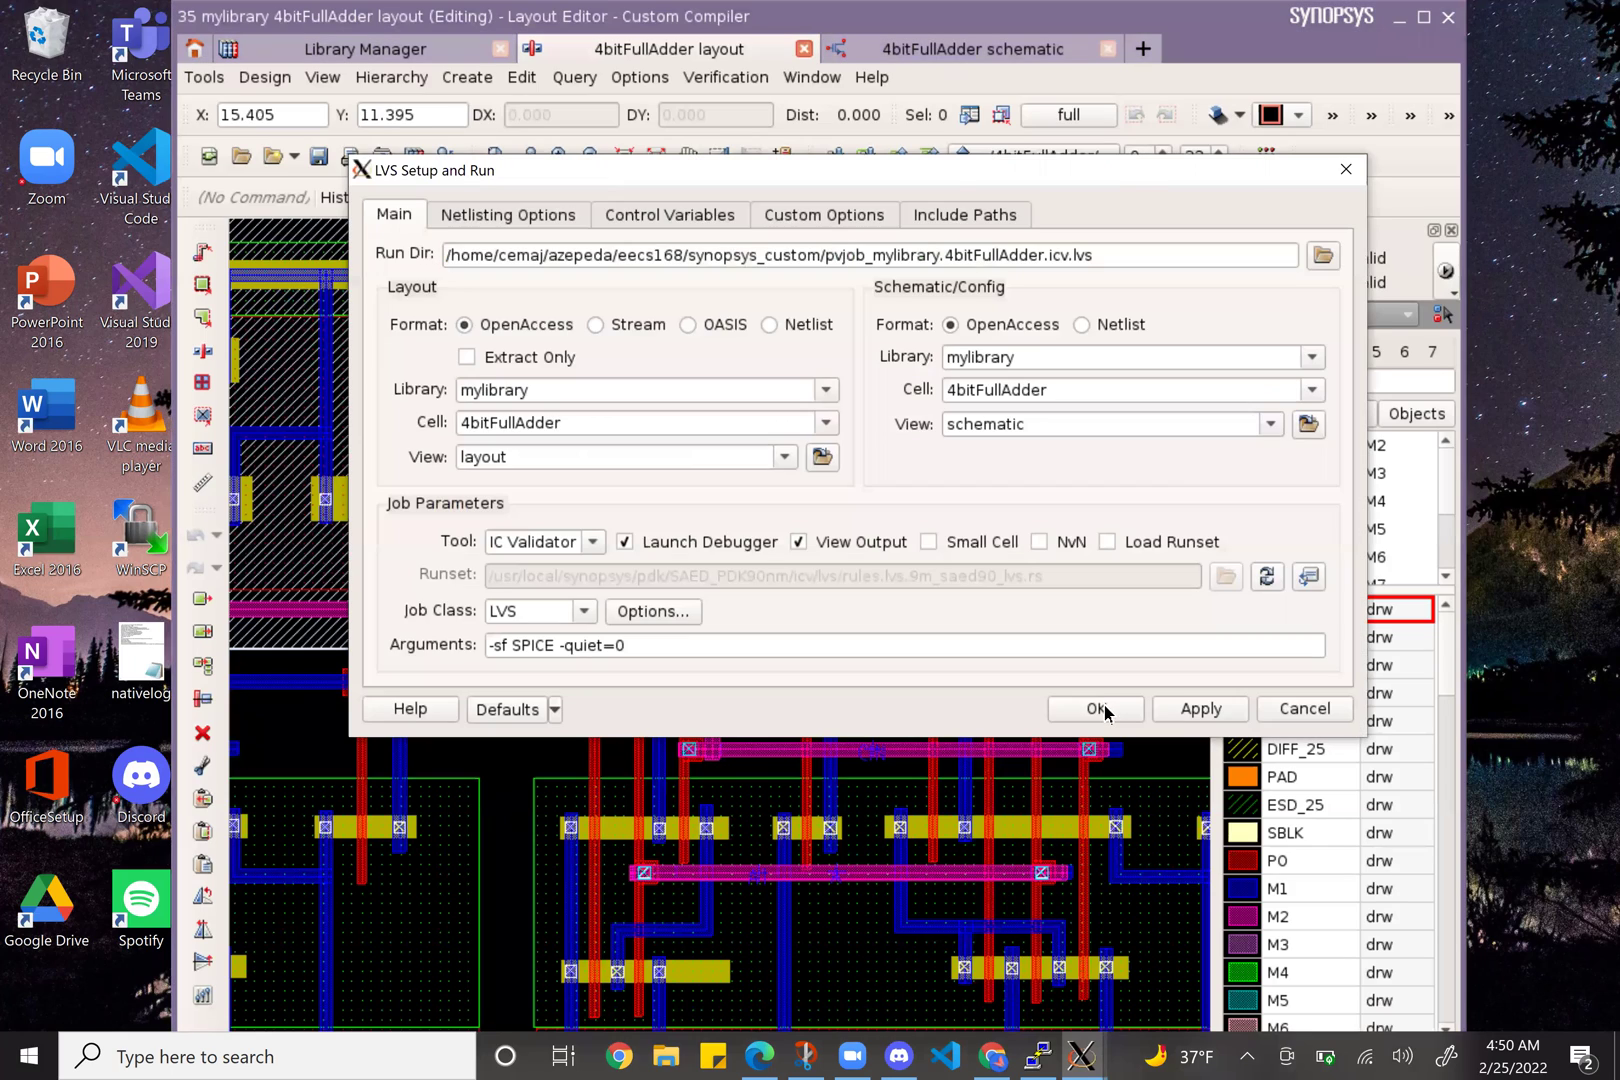
- Run LVS with IC Validator, comparing the 4bitFullAdder layout with its schematic
click(1098, 708)
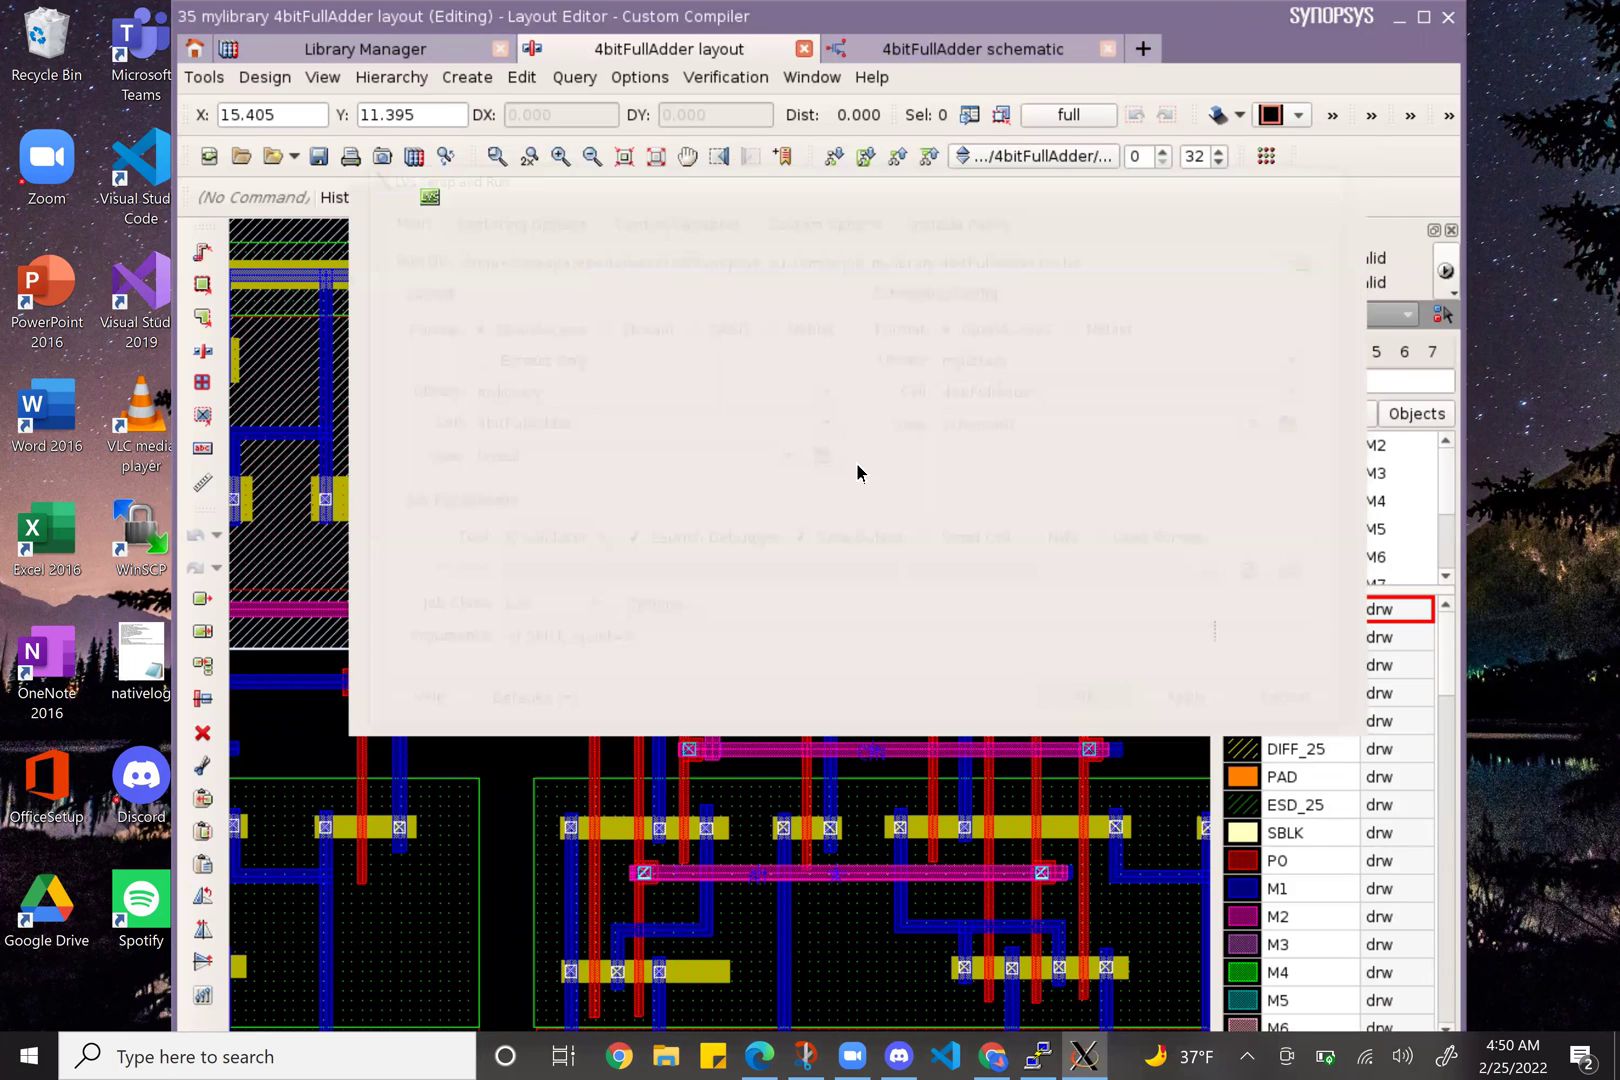
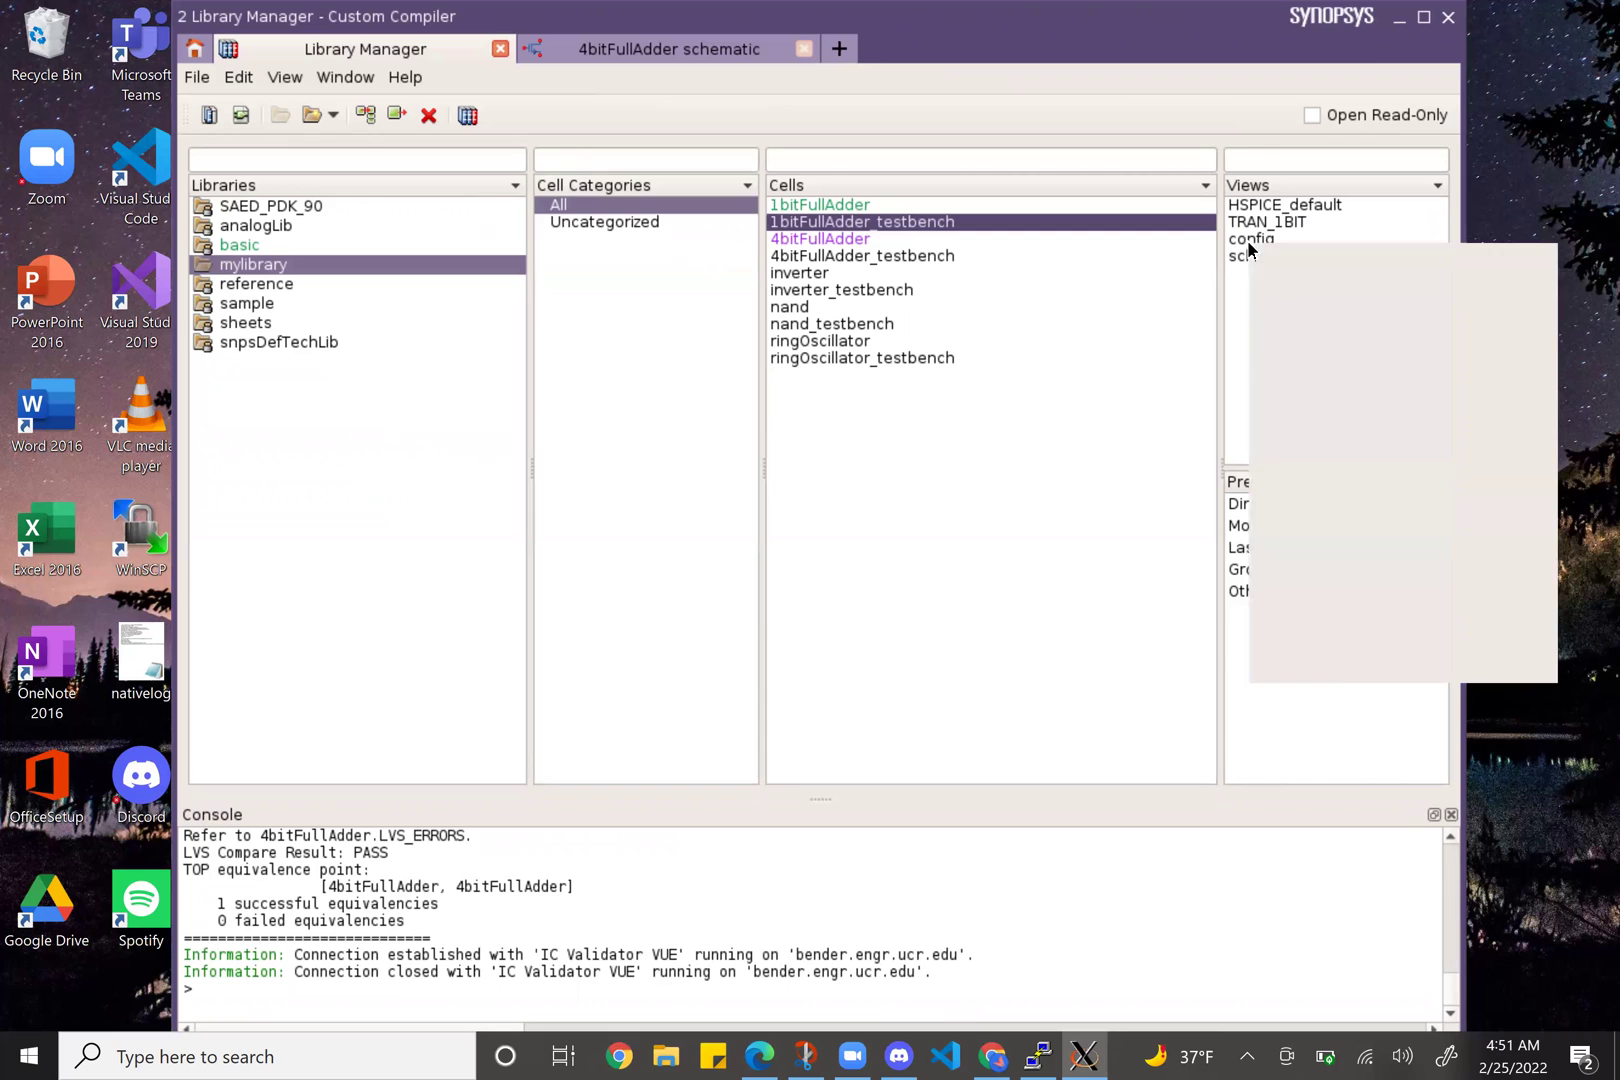
- Open the 1bitFullAdder_testbench schematic with its config, examine the parasitics in the 1bitFullAdder instance's starrc view, and return to the testbench
click(1284, 254)
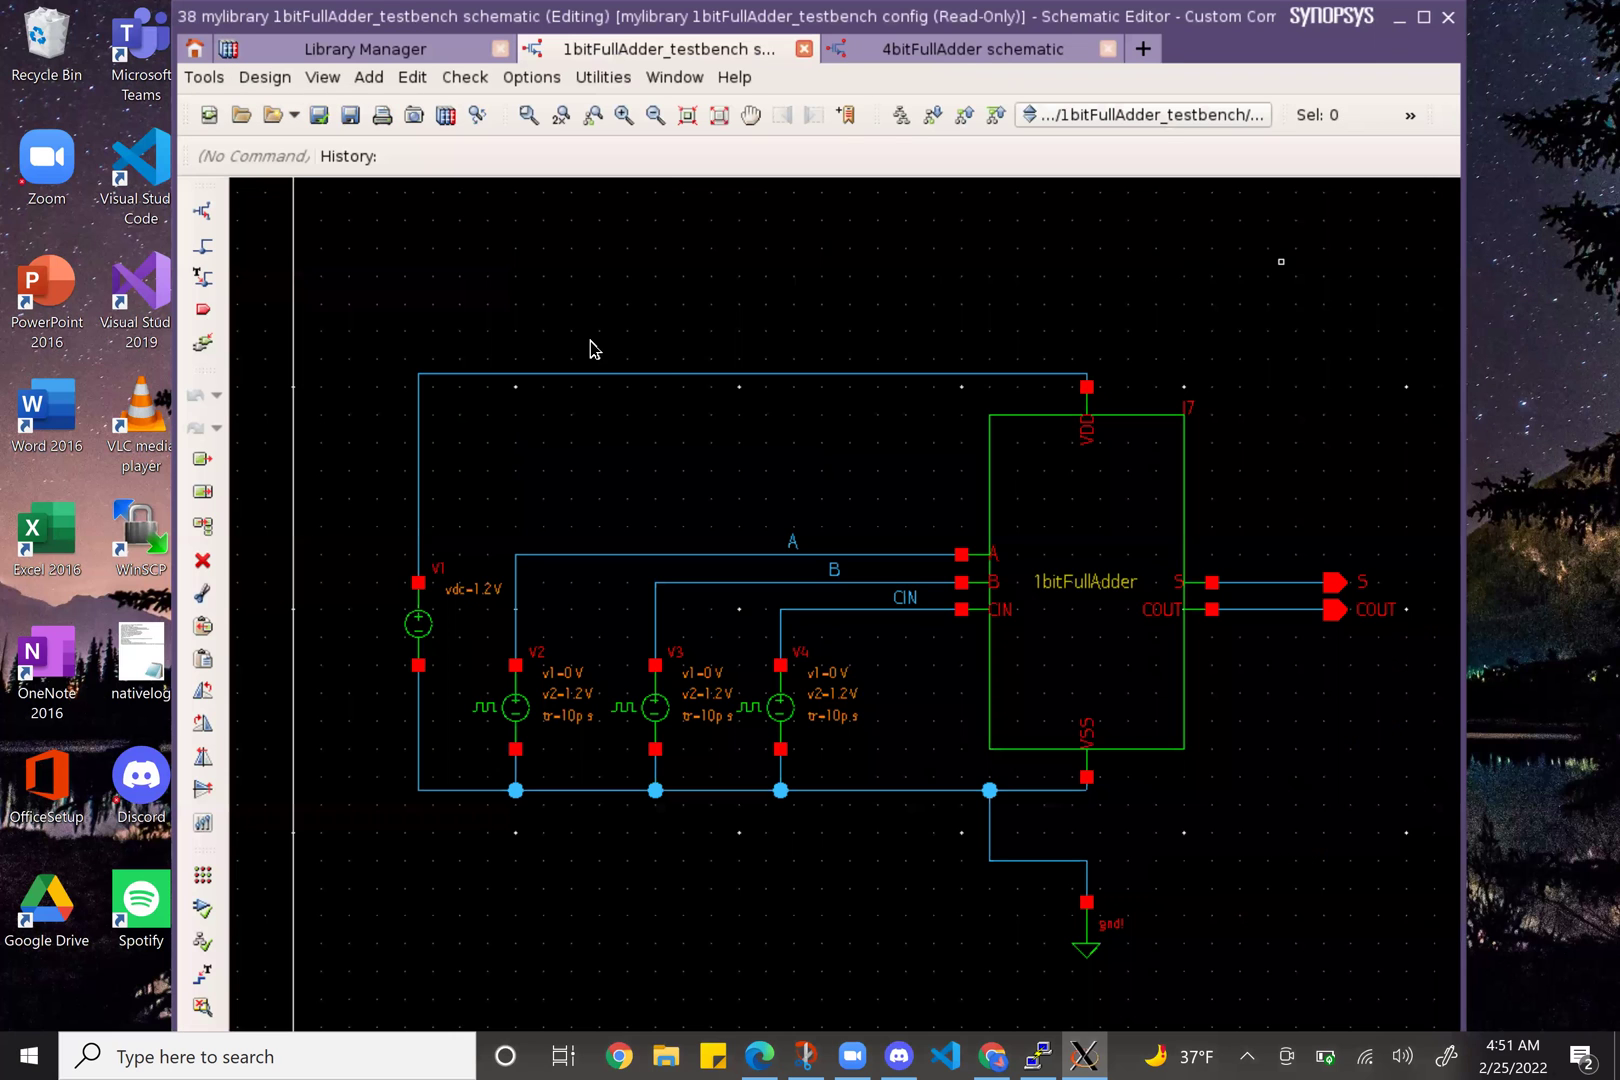
click(1090, 520)
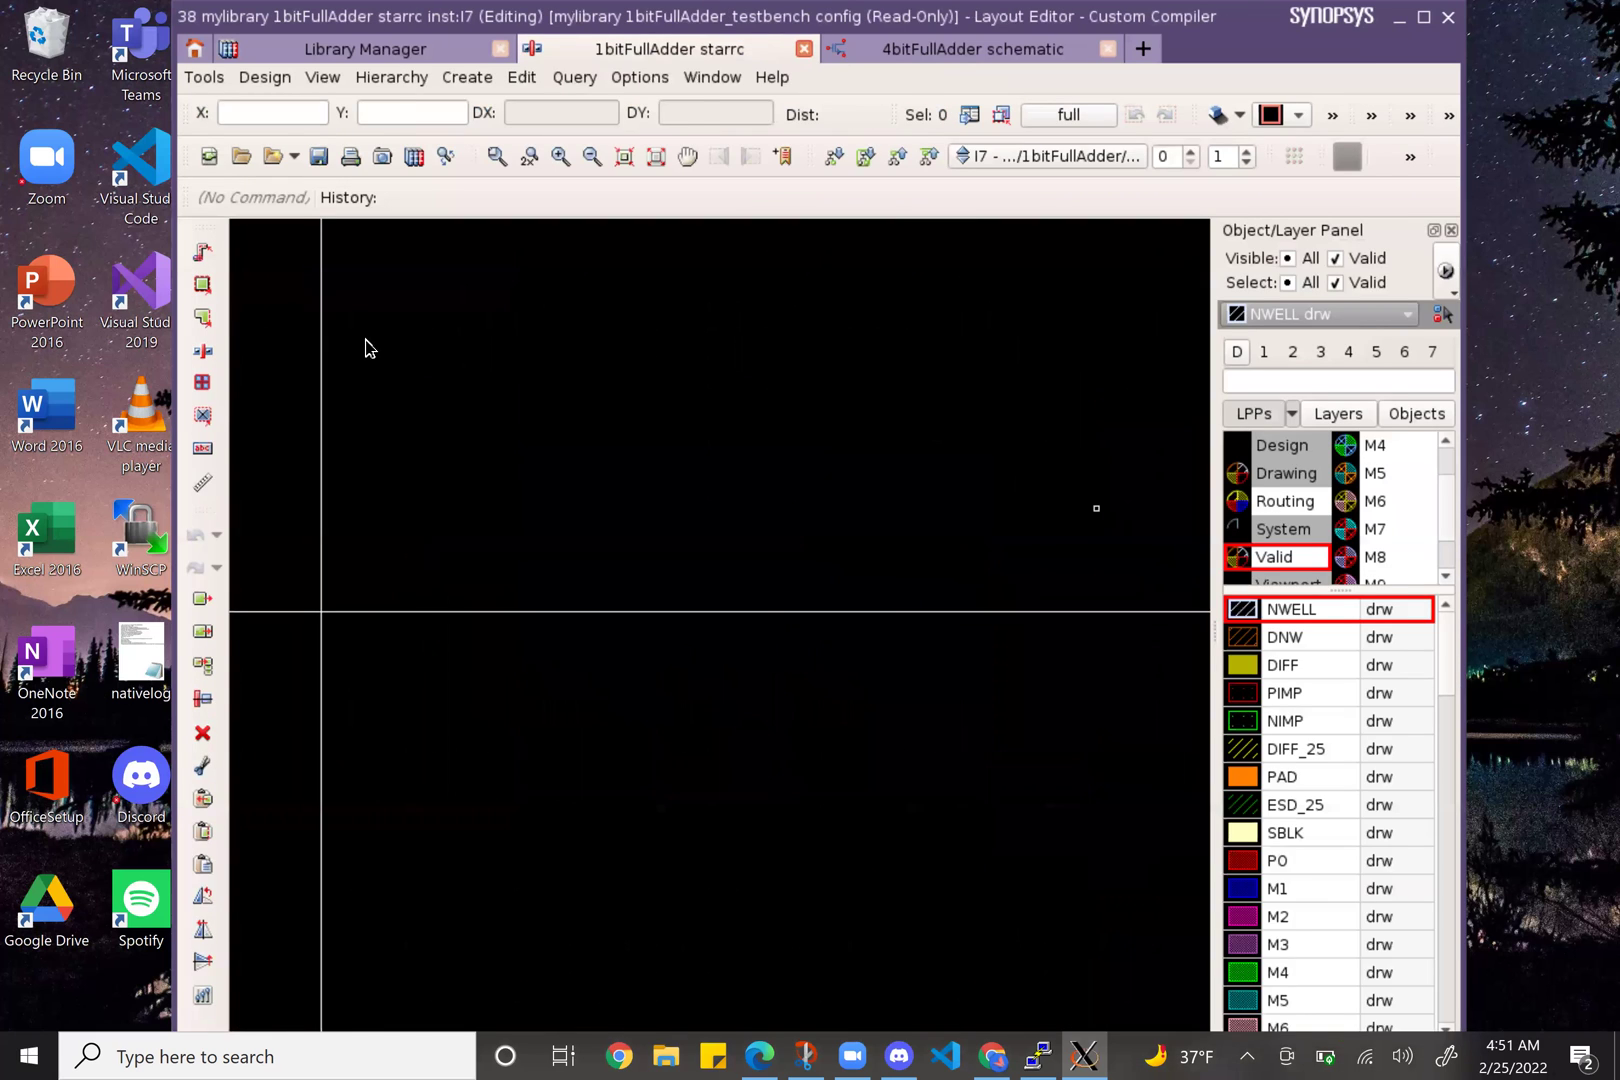
drag(309, 319, 1160, 812)
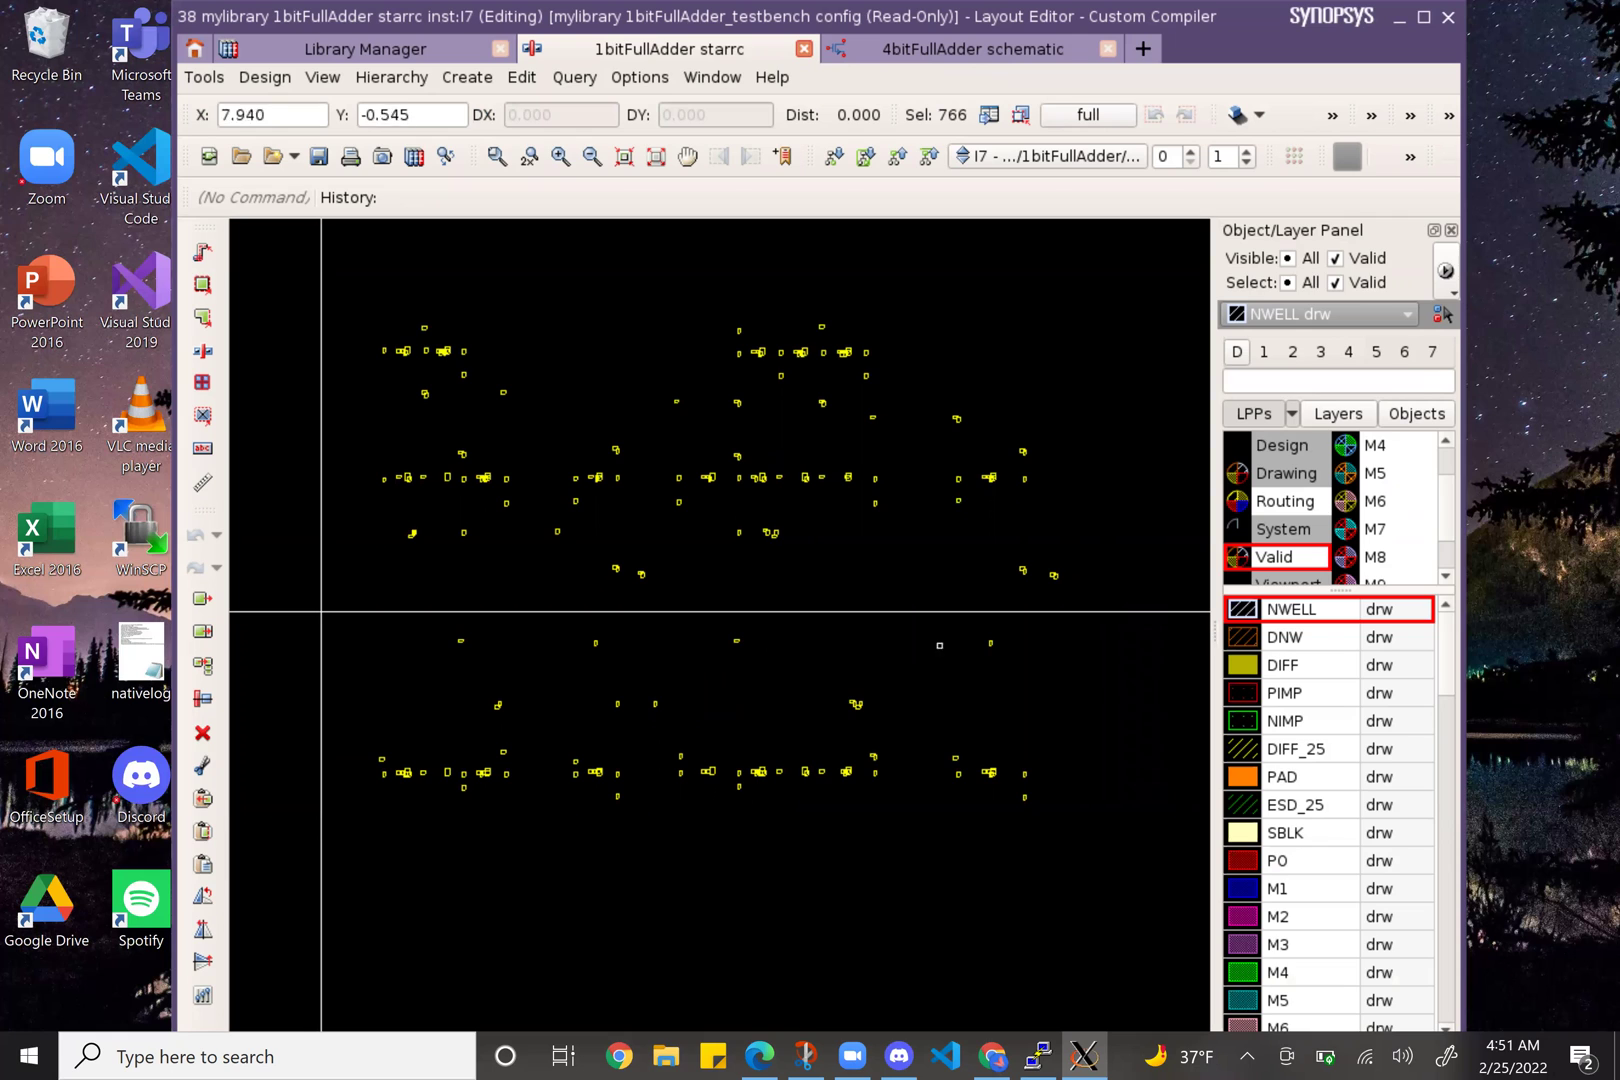
click(1008, 160)
click(1010, 180)
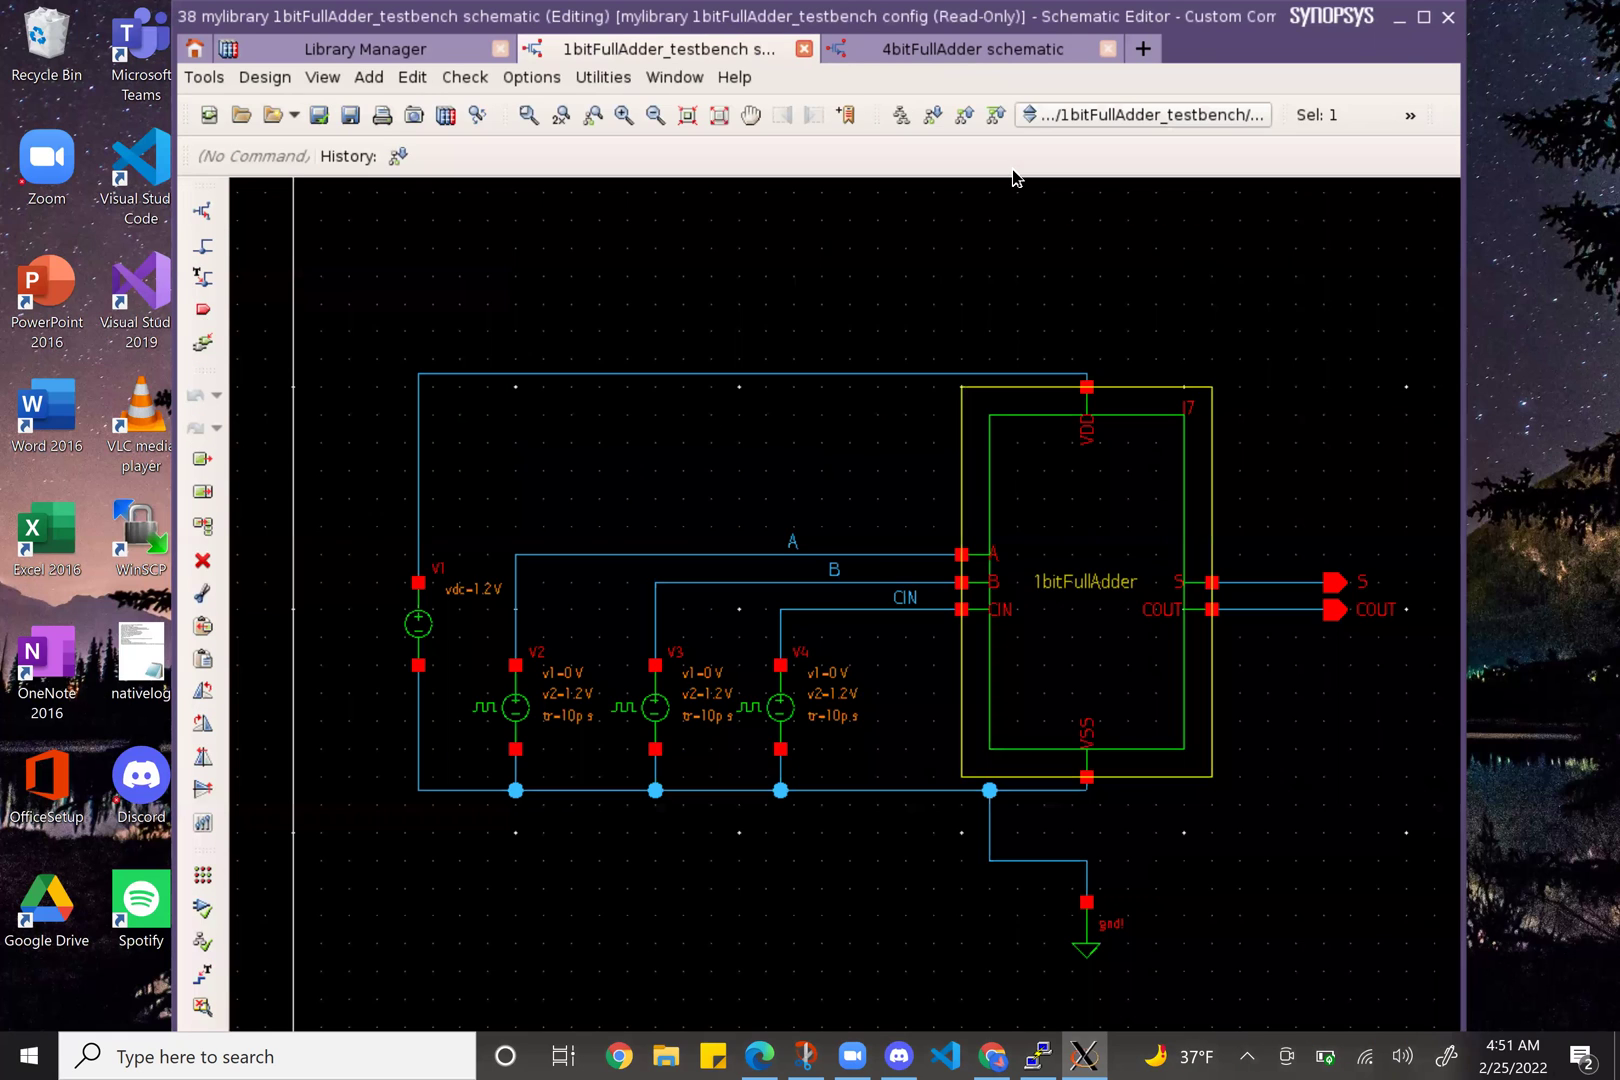
click(205, 77)
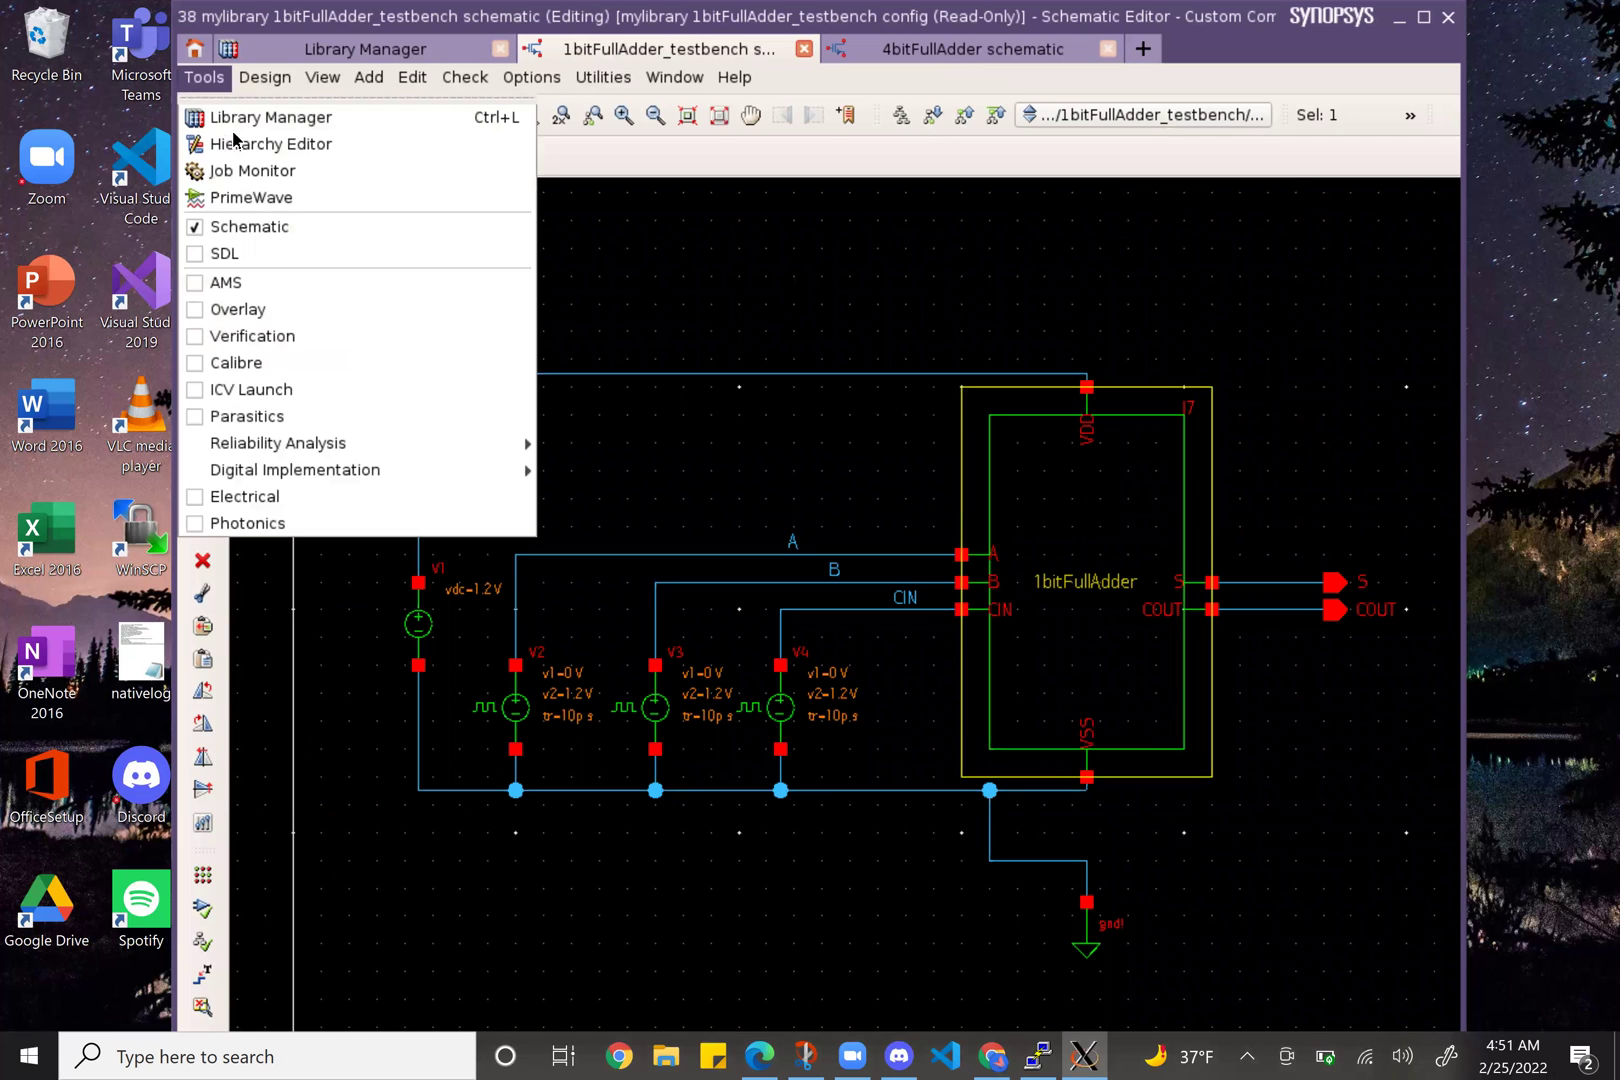
click(249, 199)
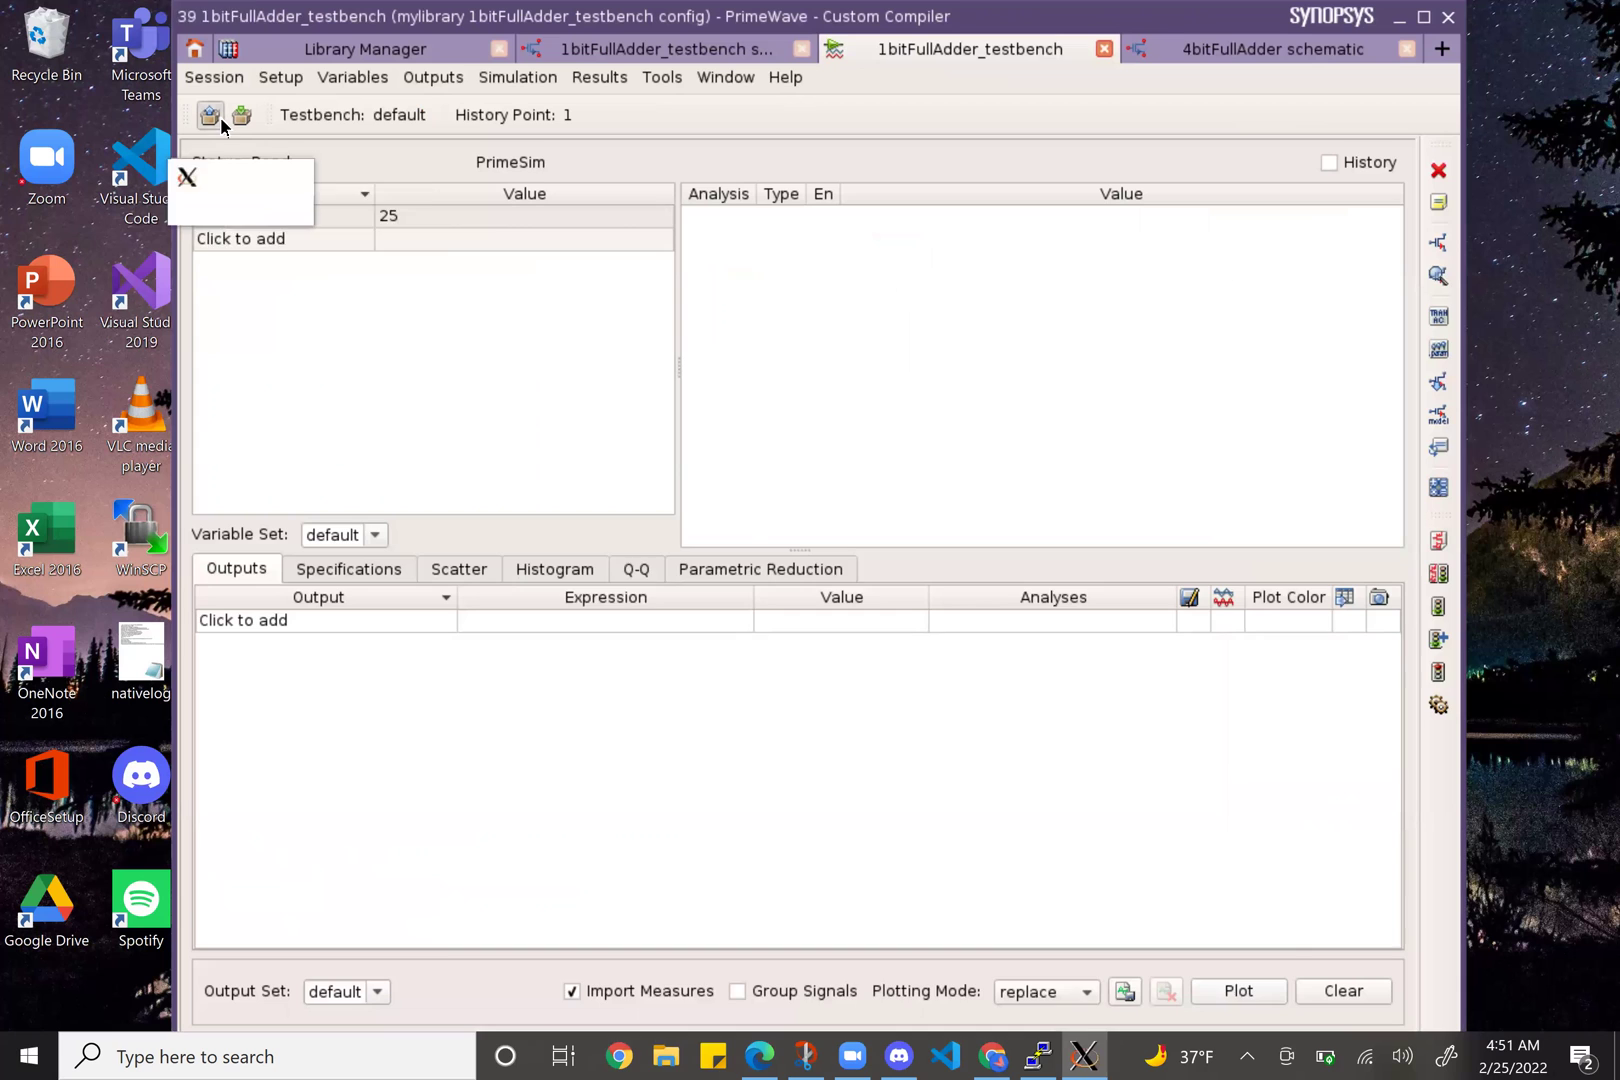
click(212, 117)
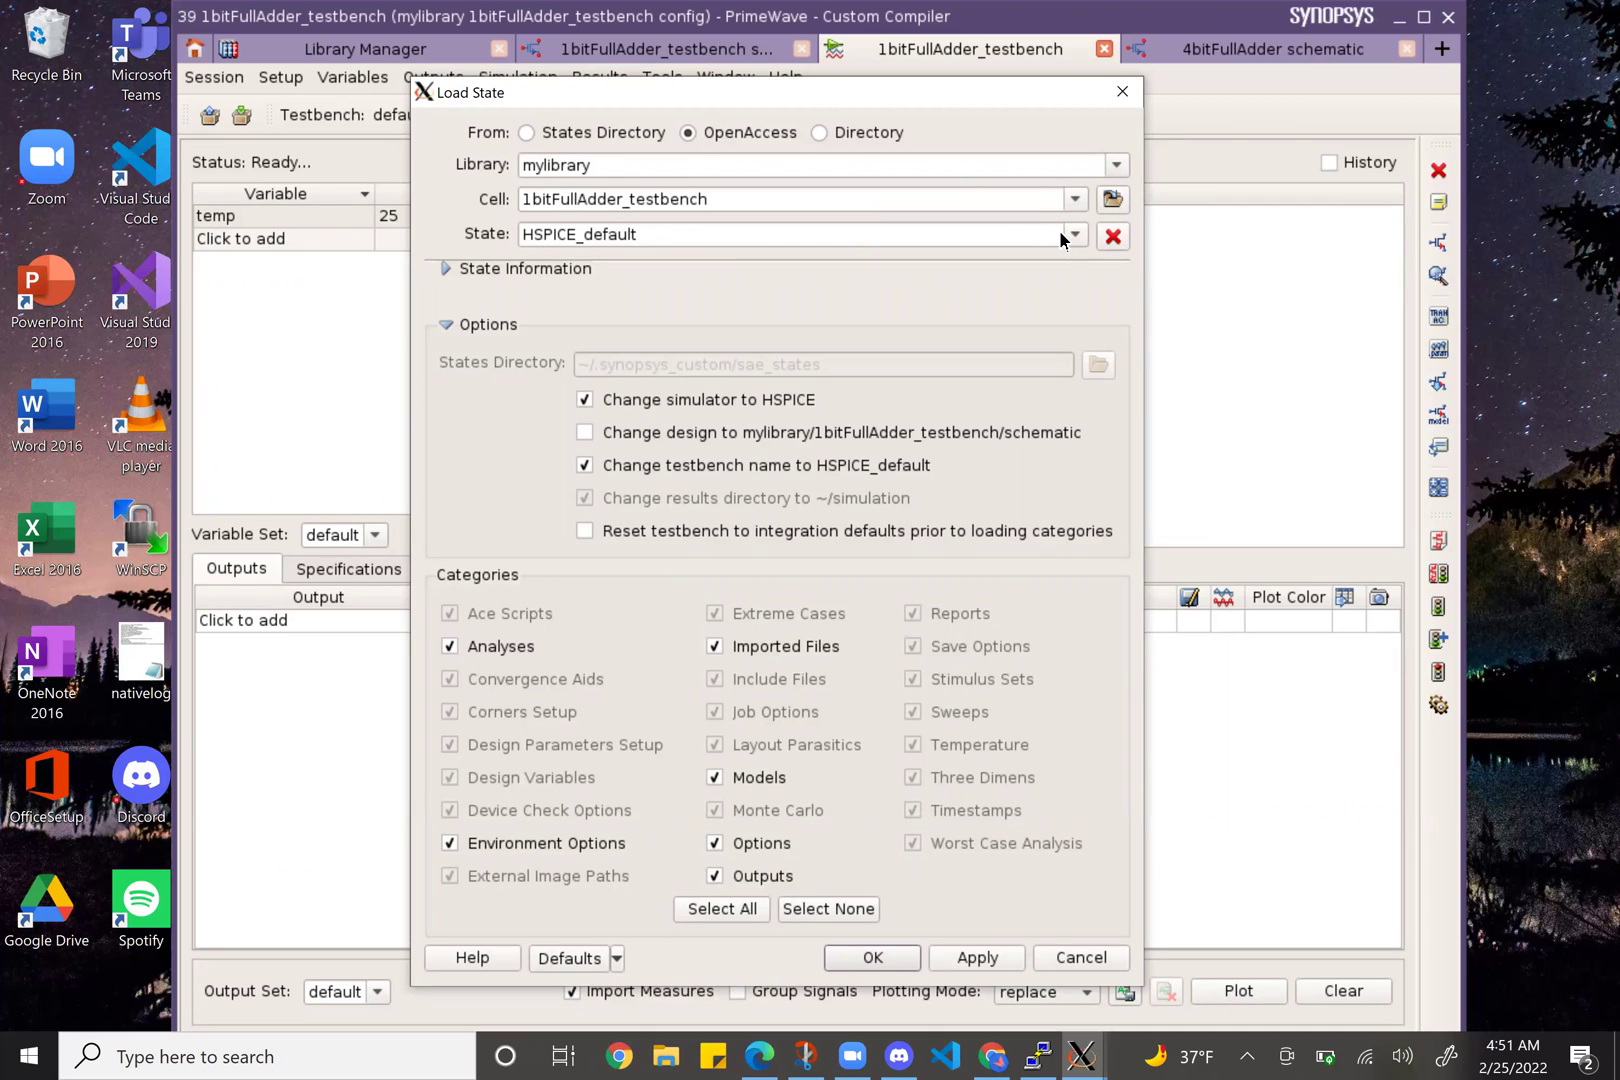
click(1121, 93)
click(1104, 48)
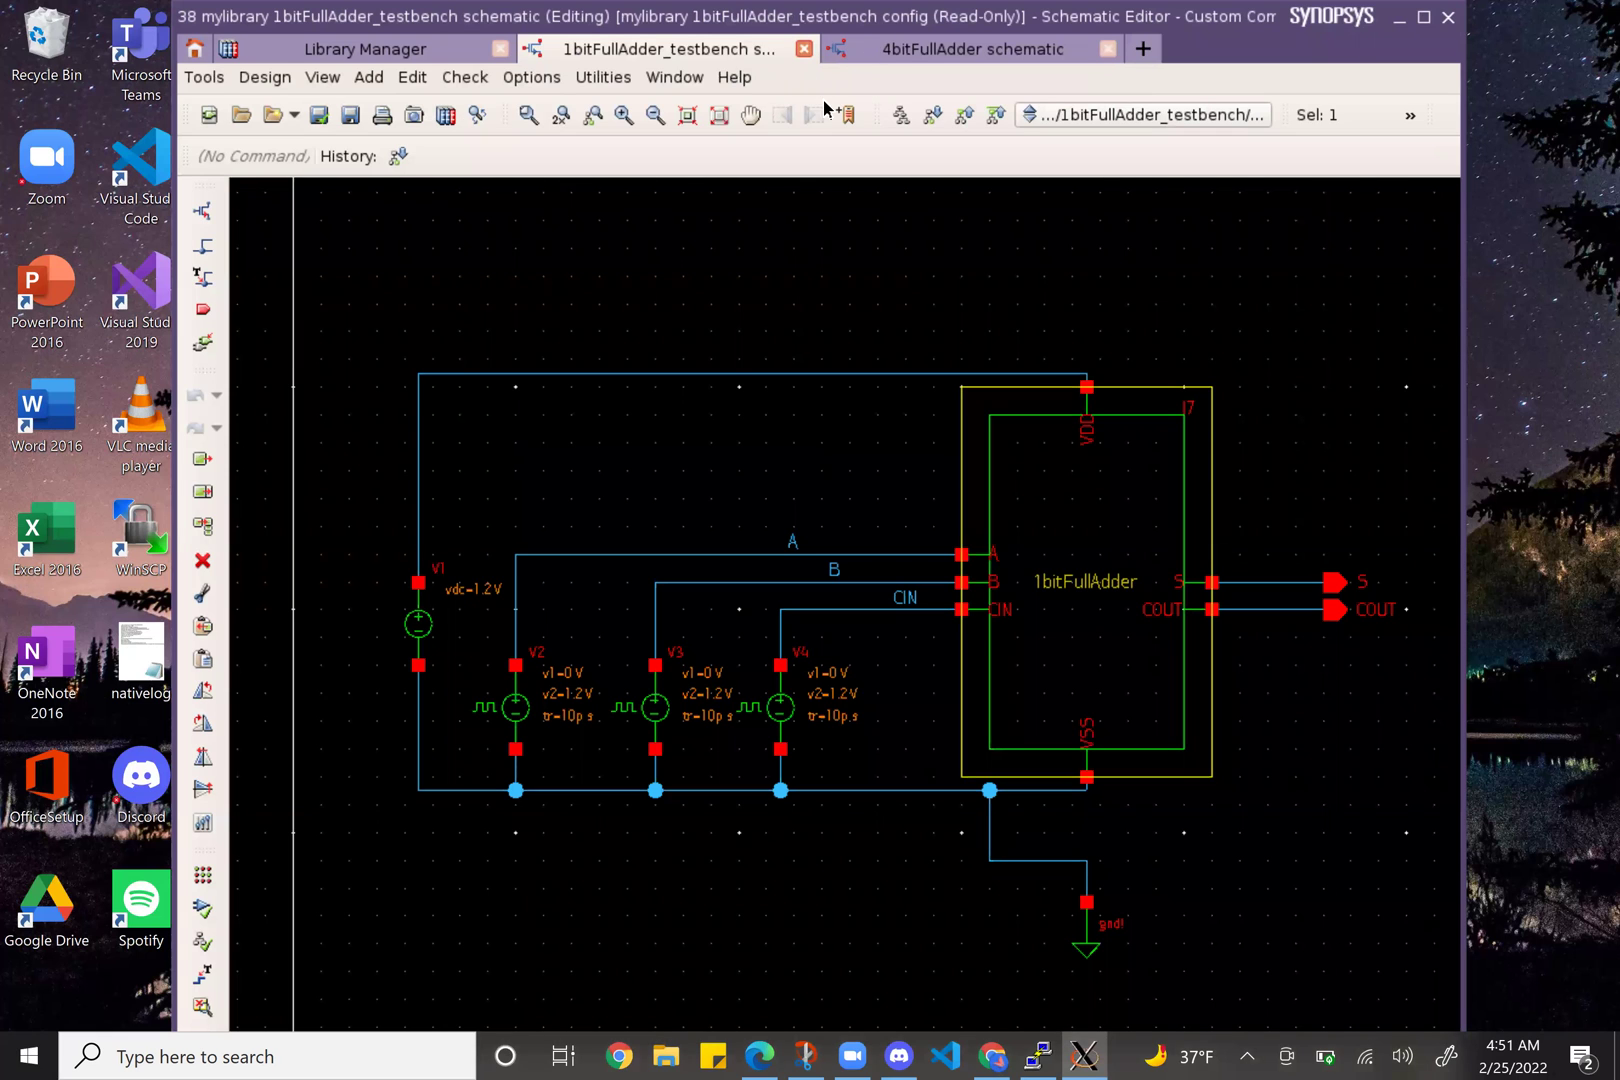
- Open the 4bitFullAdder_testbench schematic from mylibrary with its config
click(302, 53)
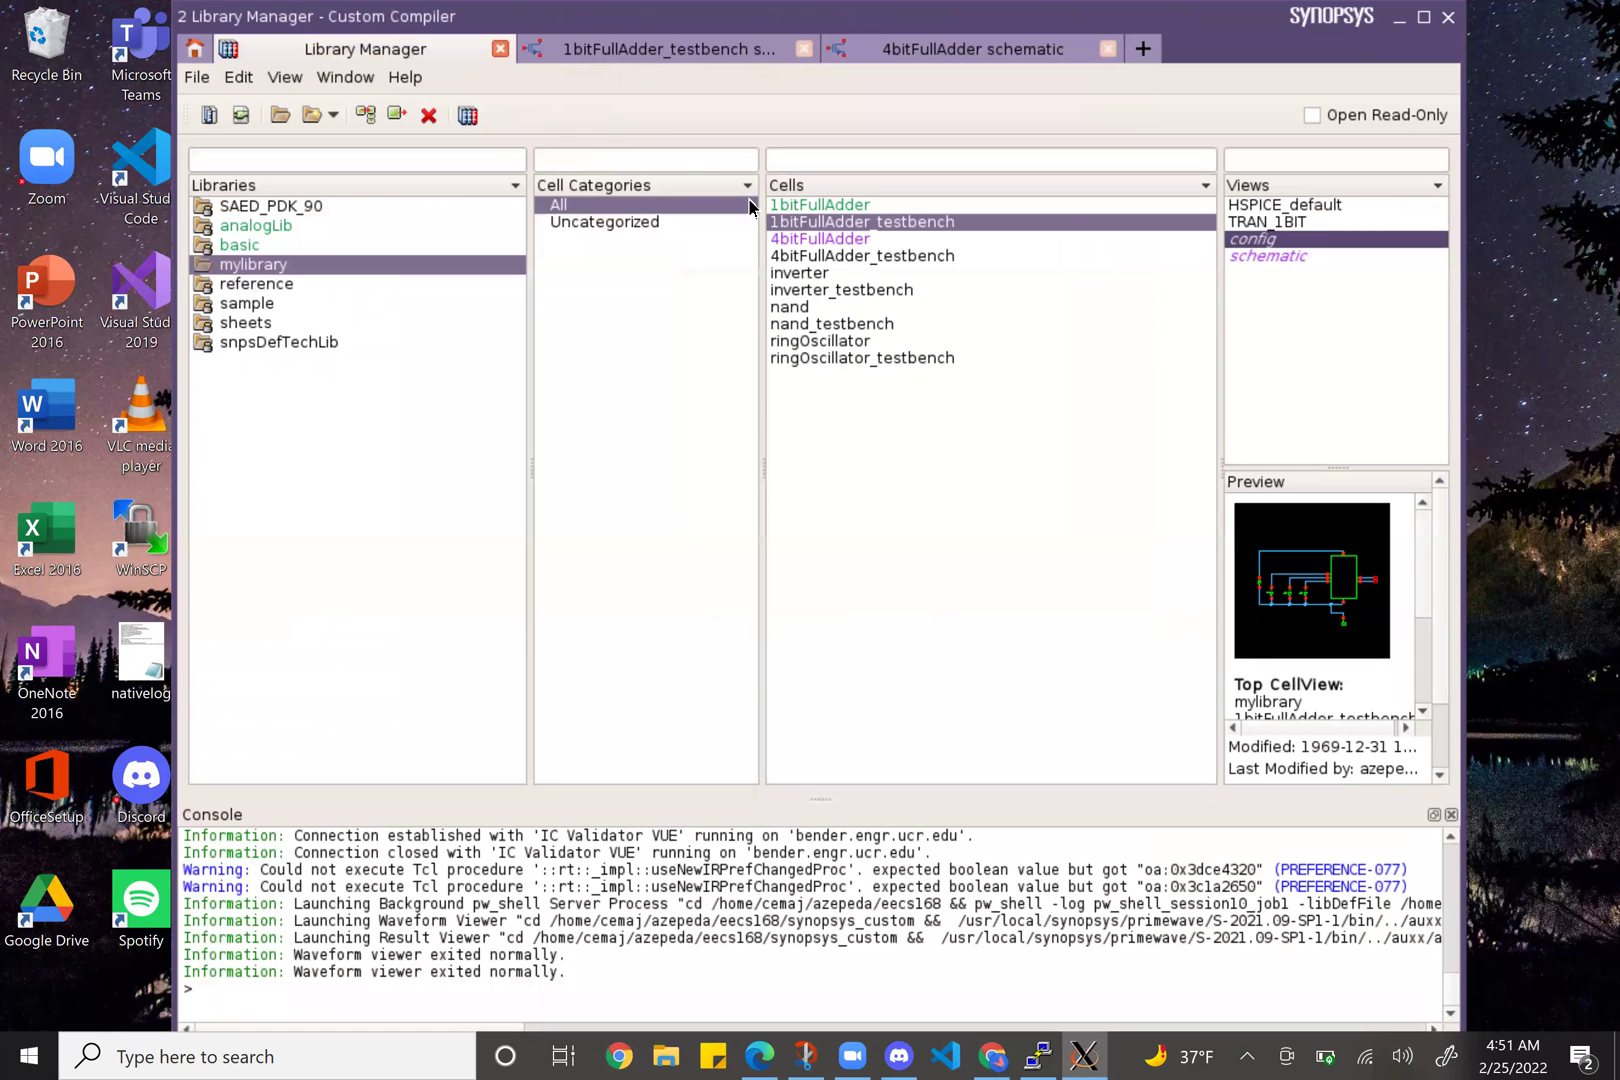
click(863, 256)
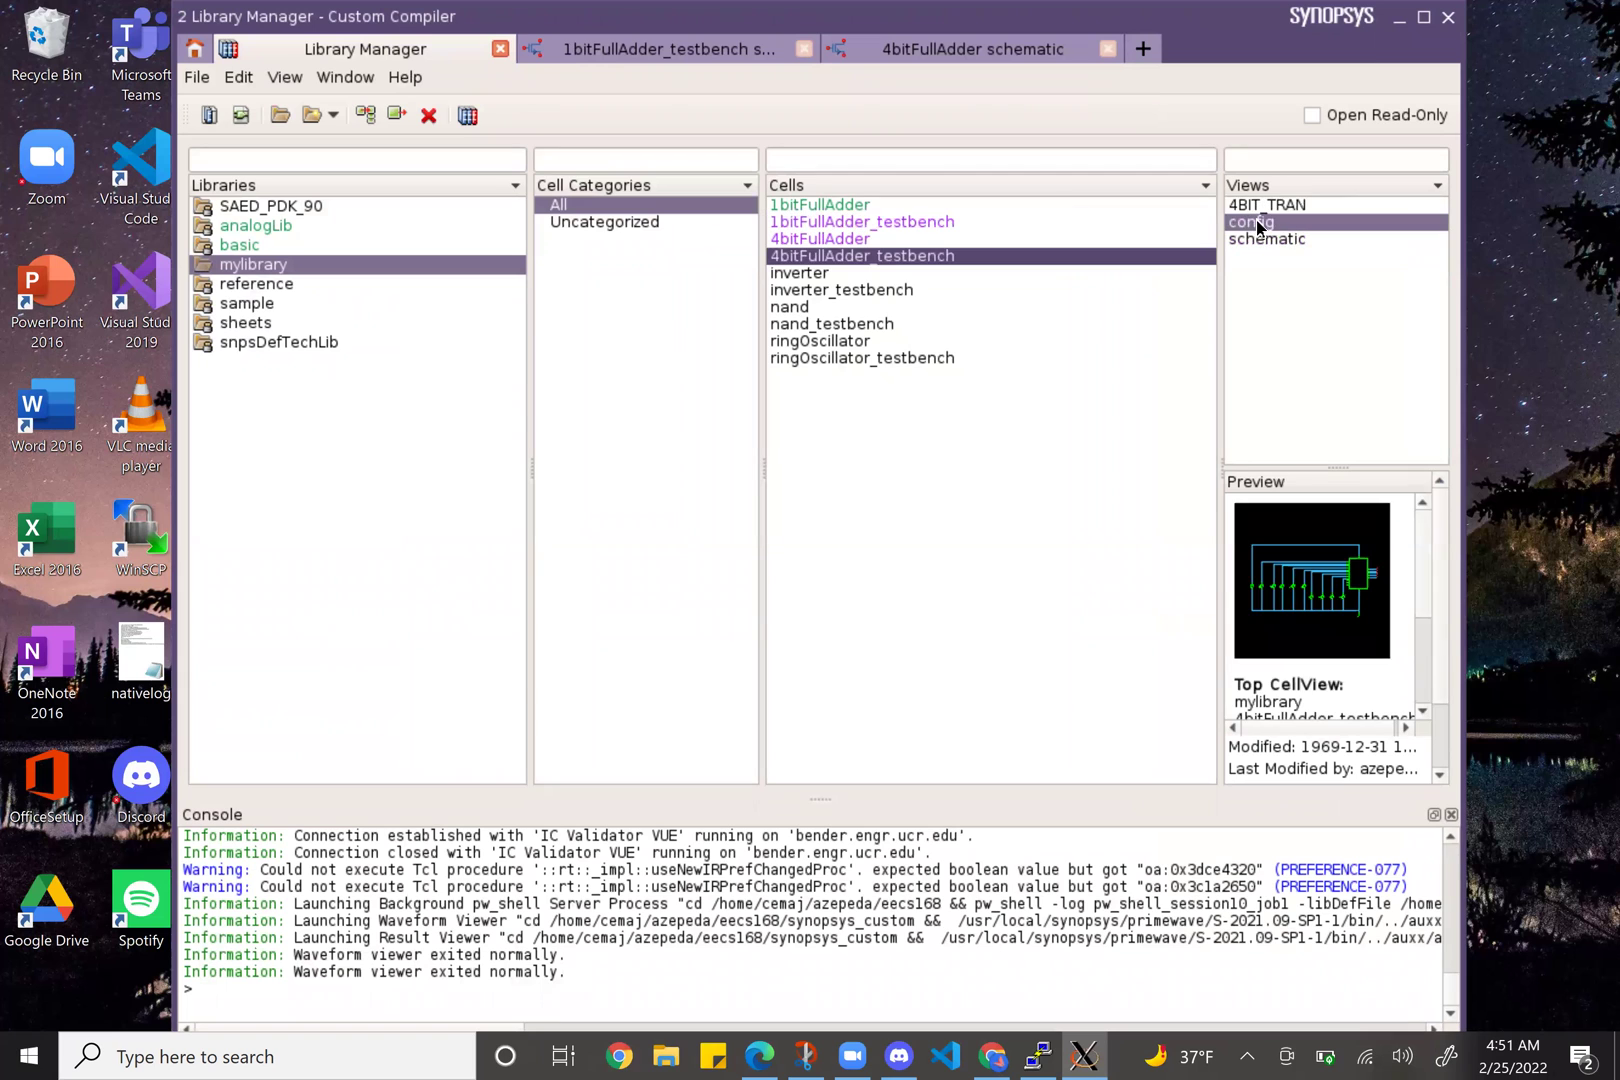
right_click(1278, 226)
click(1290, 232)
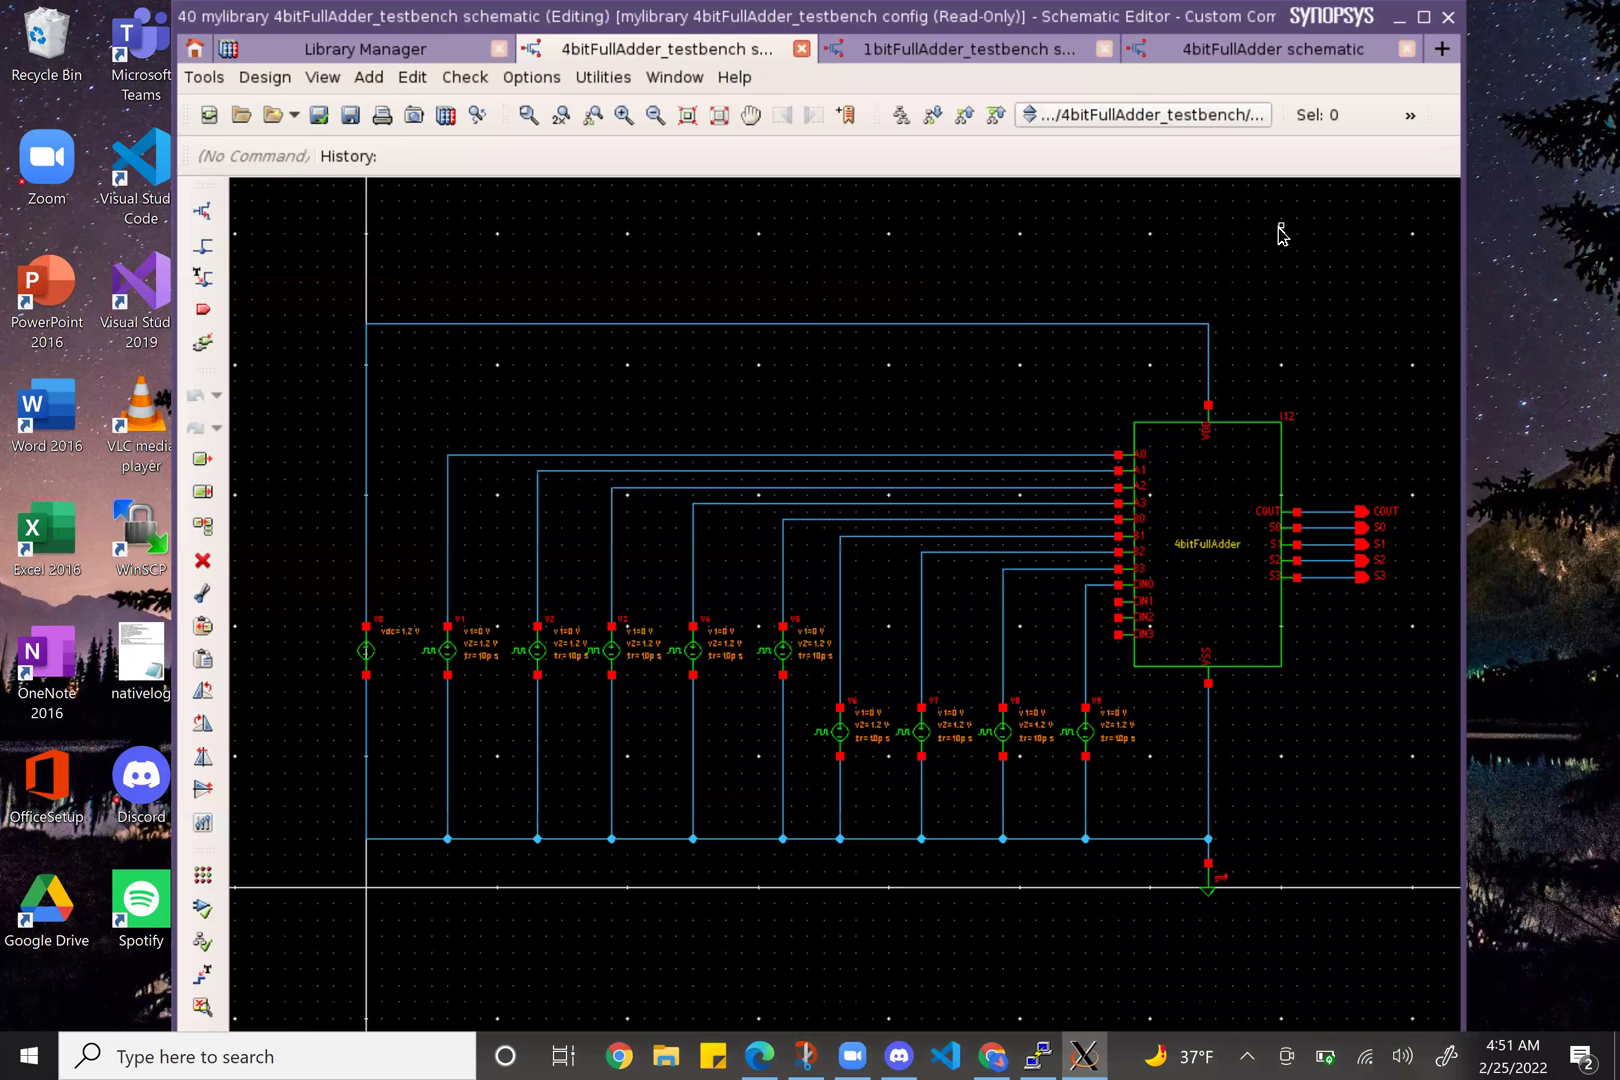
- Examine the extracted parasitics in the 4bitFullAdder instance's starrc view by area-selecting them, and return to the testbench schematic
click(1233, 516)
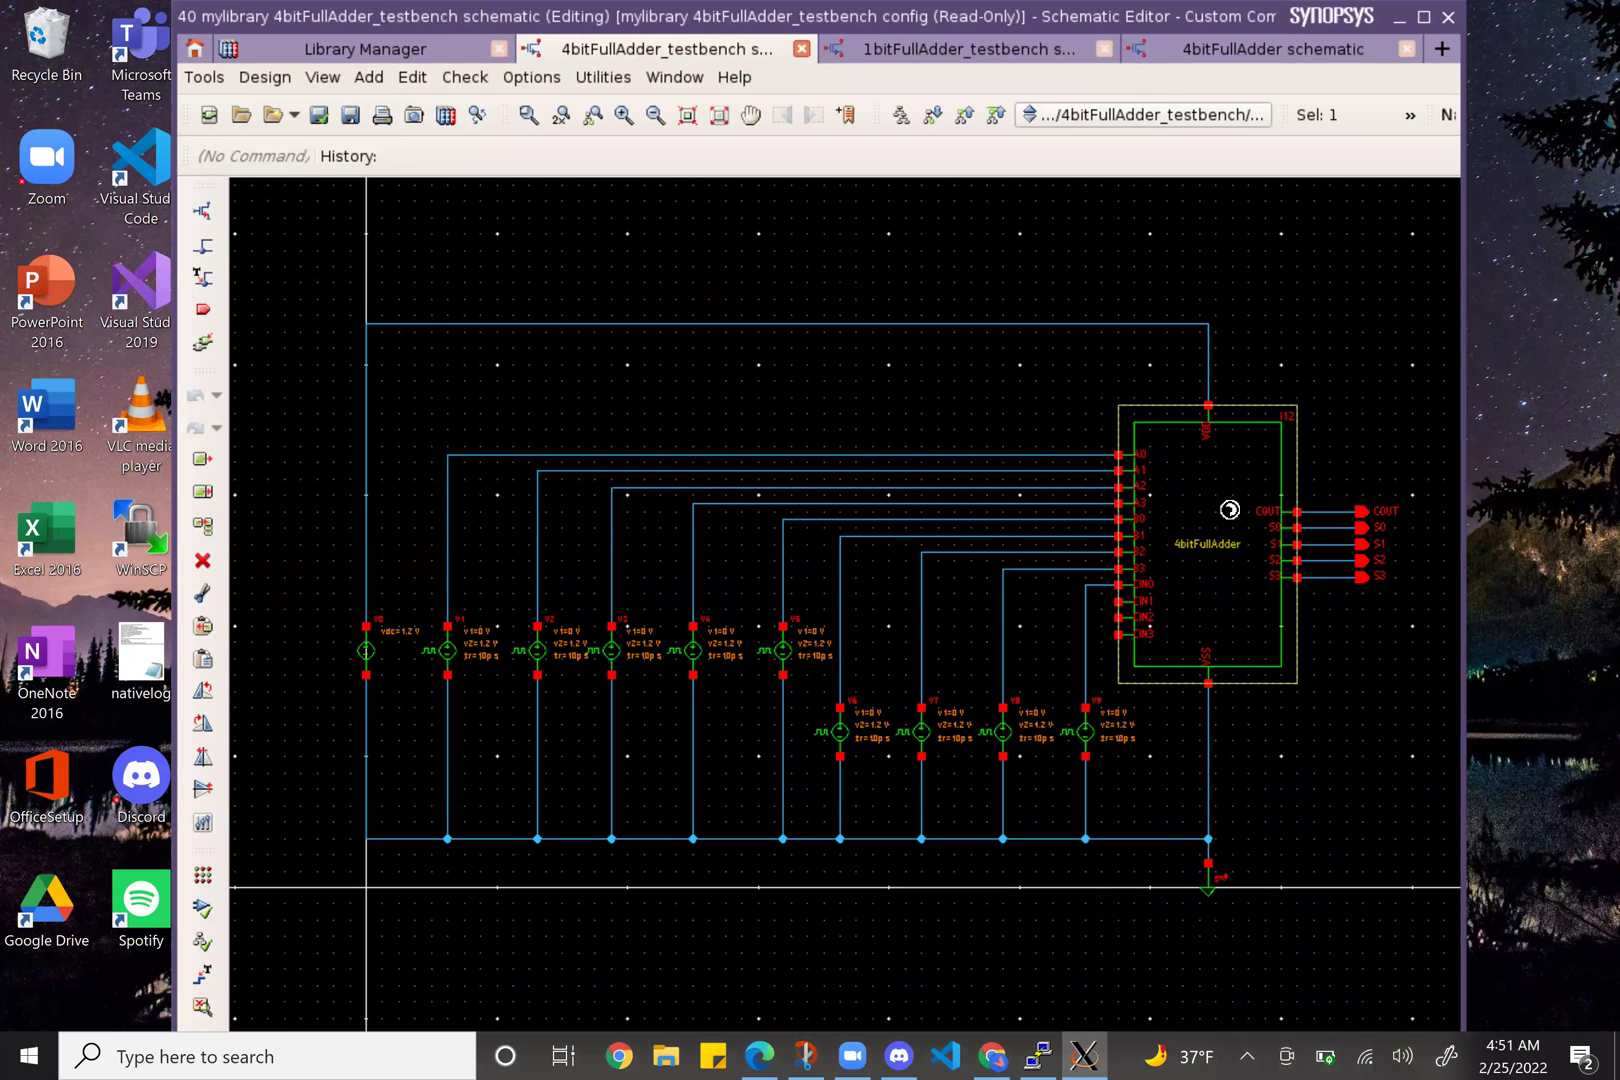
double_click(1233, 516)
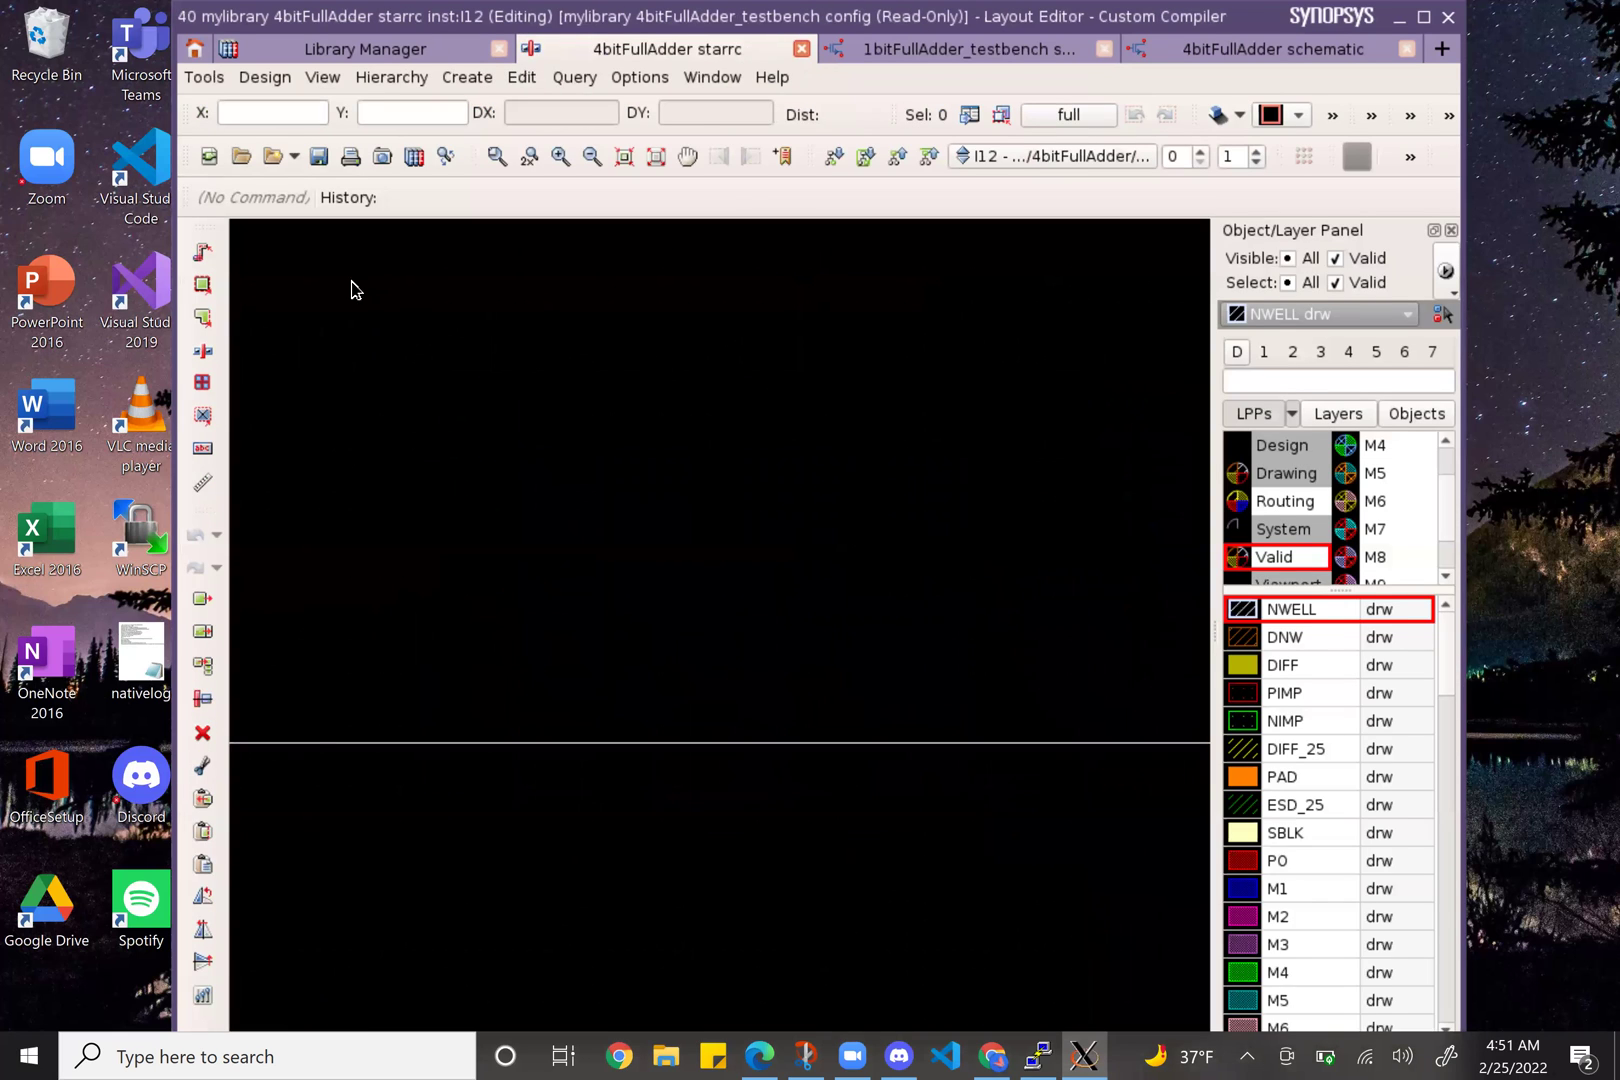
drag(1072, 855, 1204, 850)
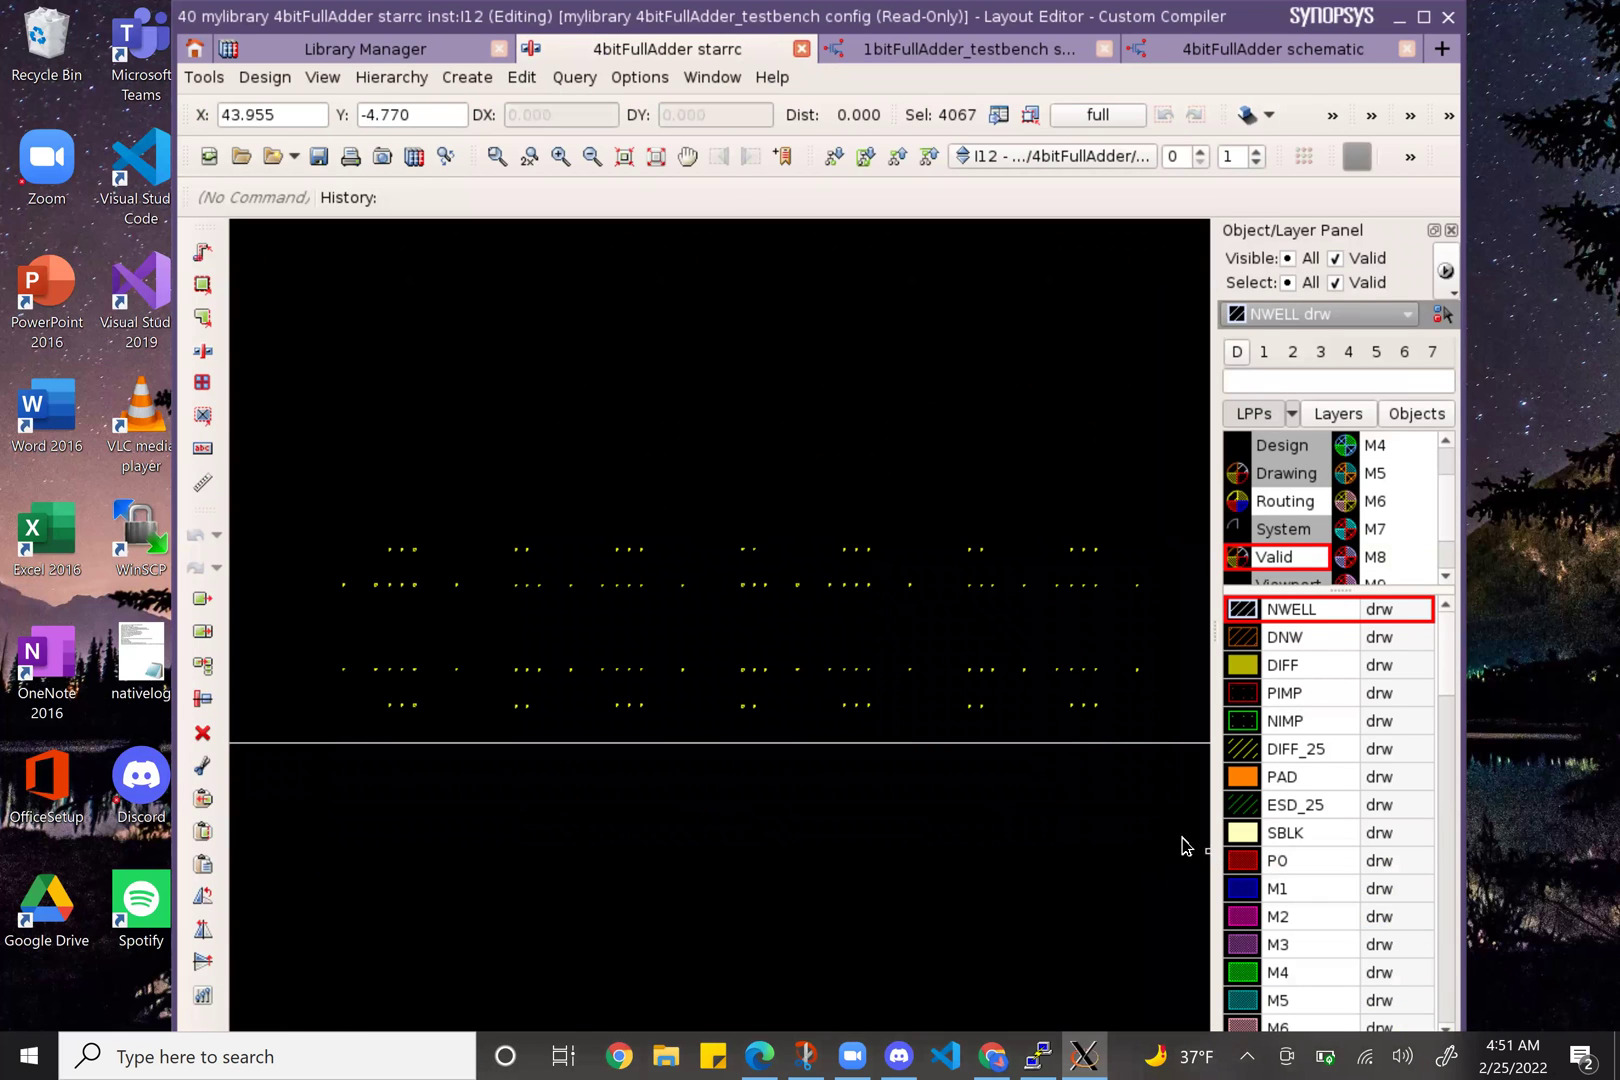
drag(338, 509, 640, 785)
click(1086, 162)
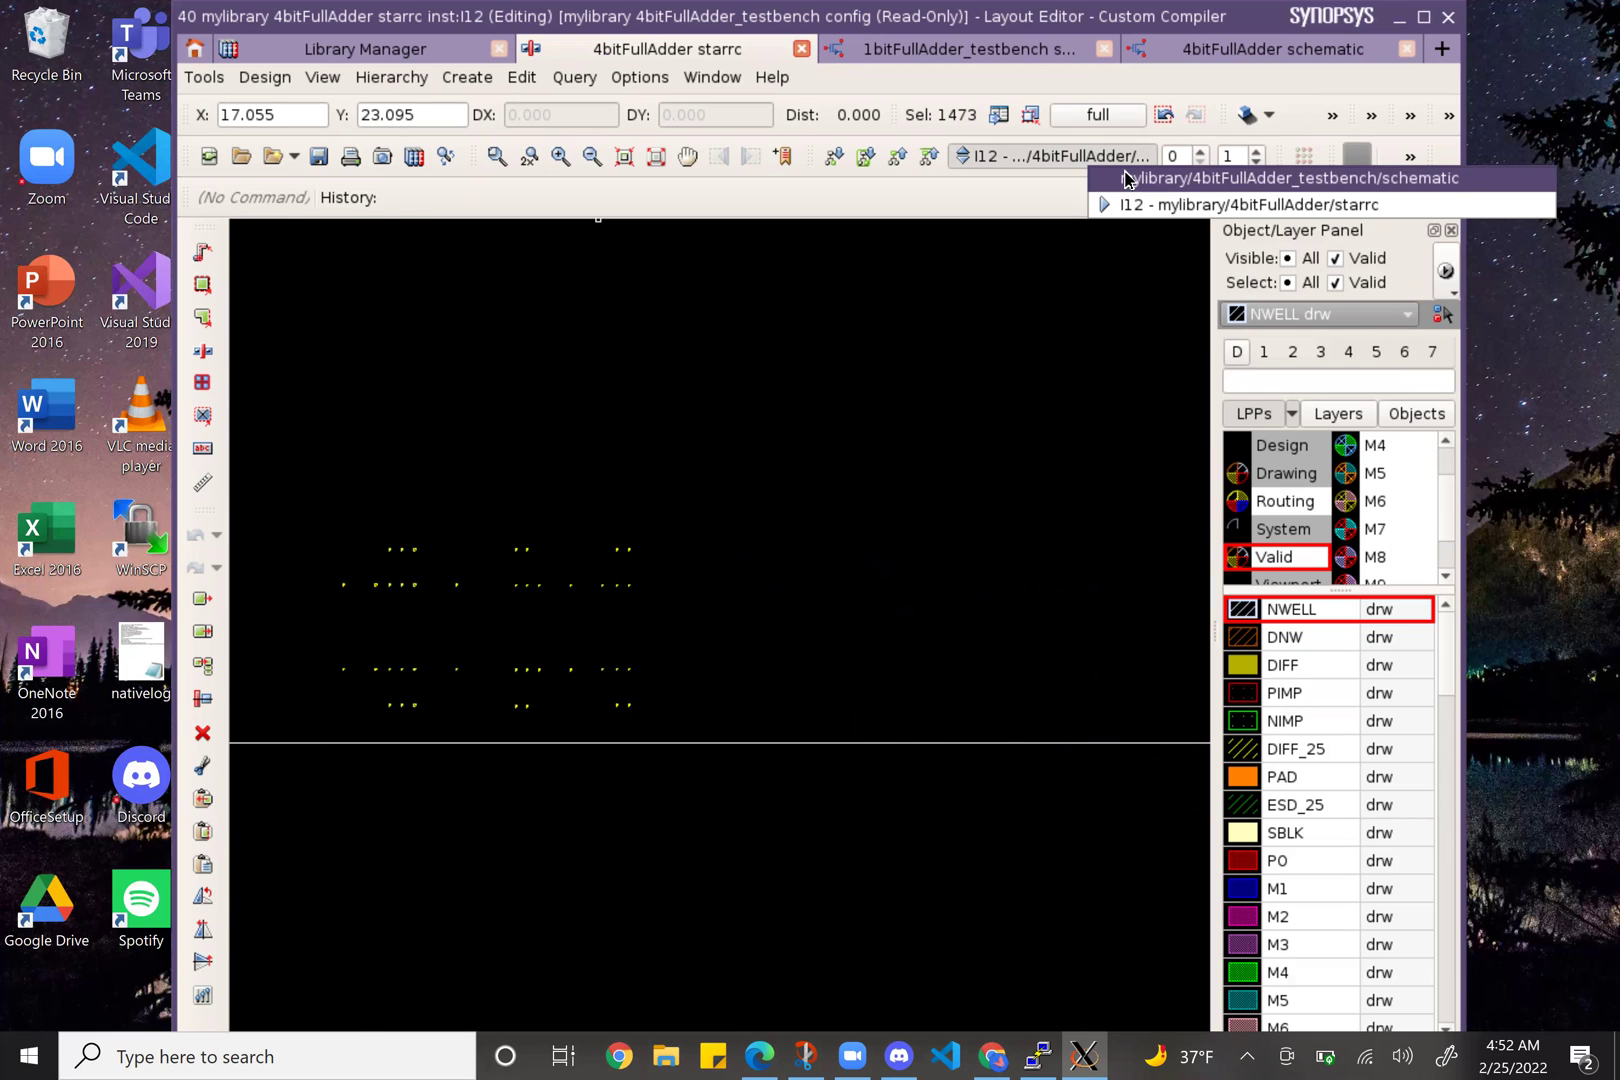
click(1127, 180)
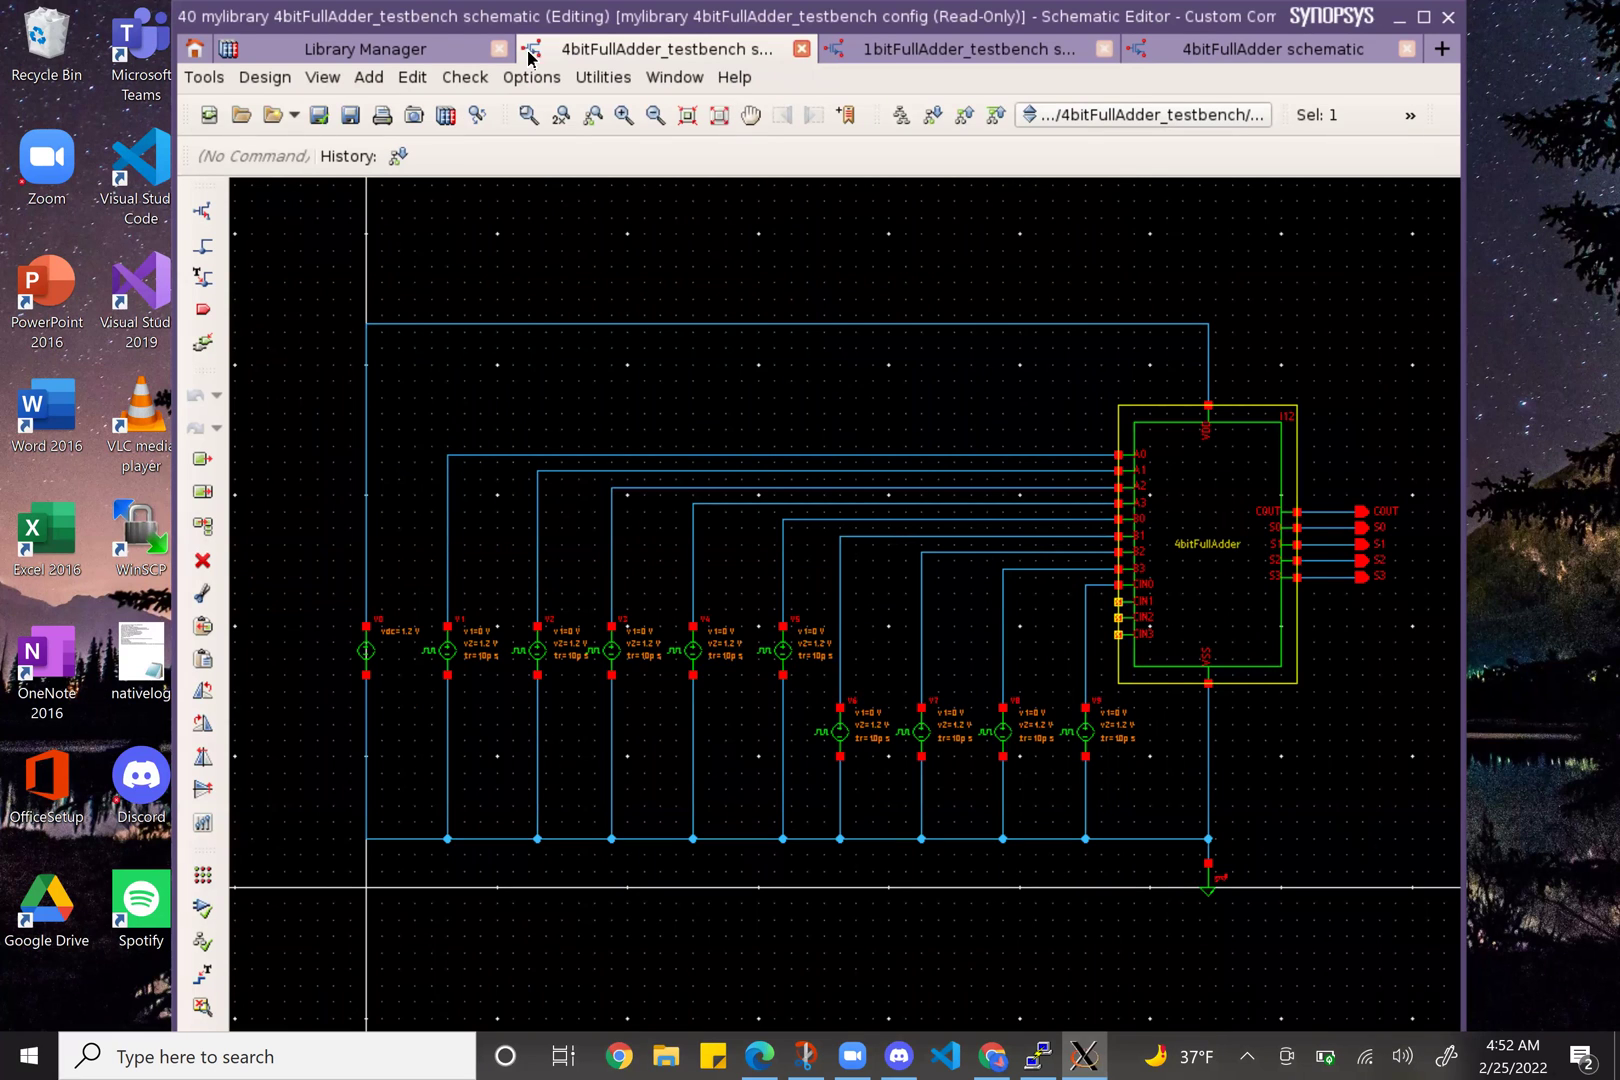
- Load the 4BIT_TRAN state into a PrimeWave session for 4bitFullAdder_testbench, and netlist and run its transient simulation
click(222, 88)
click(278, 199)
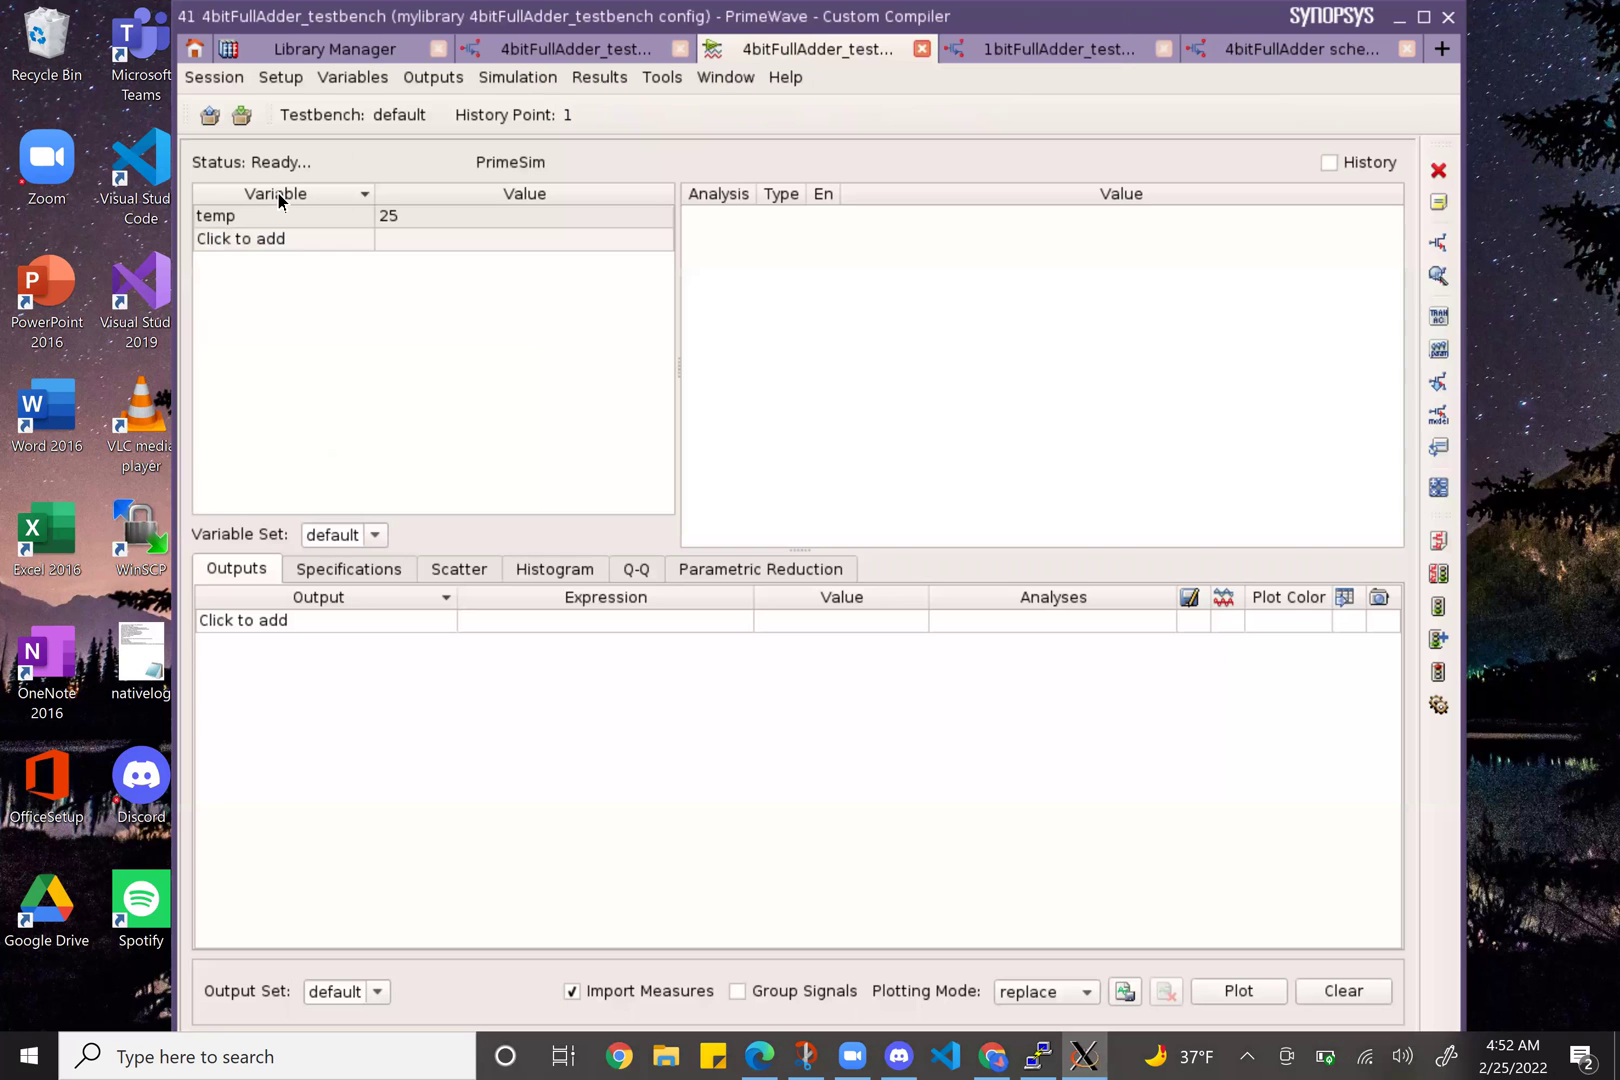
click(209, 116)
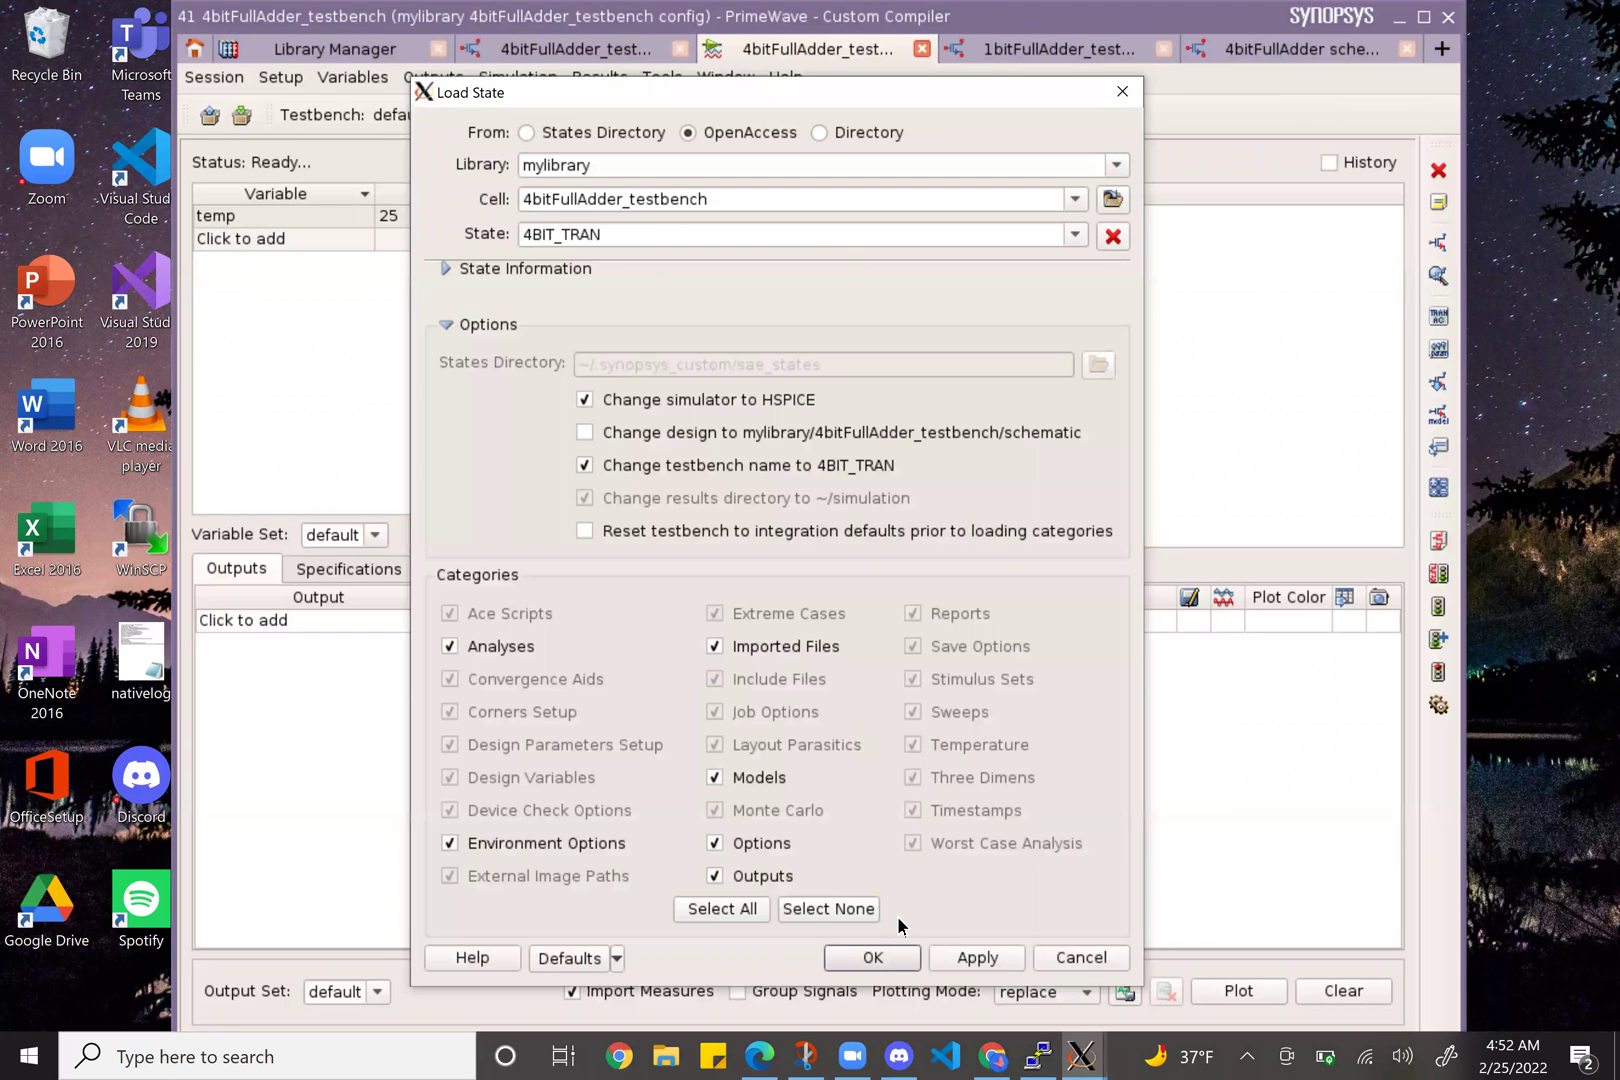
click(873, 957)
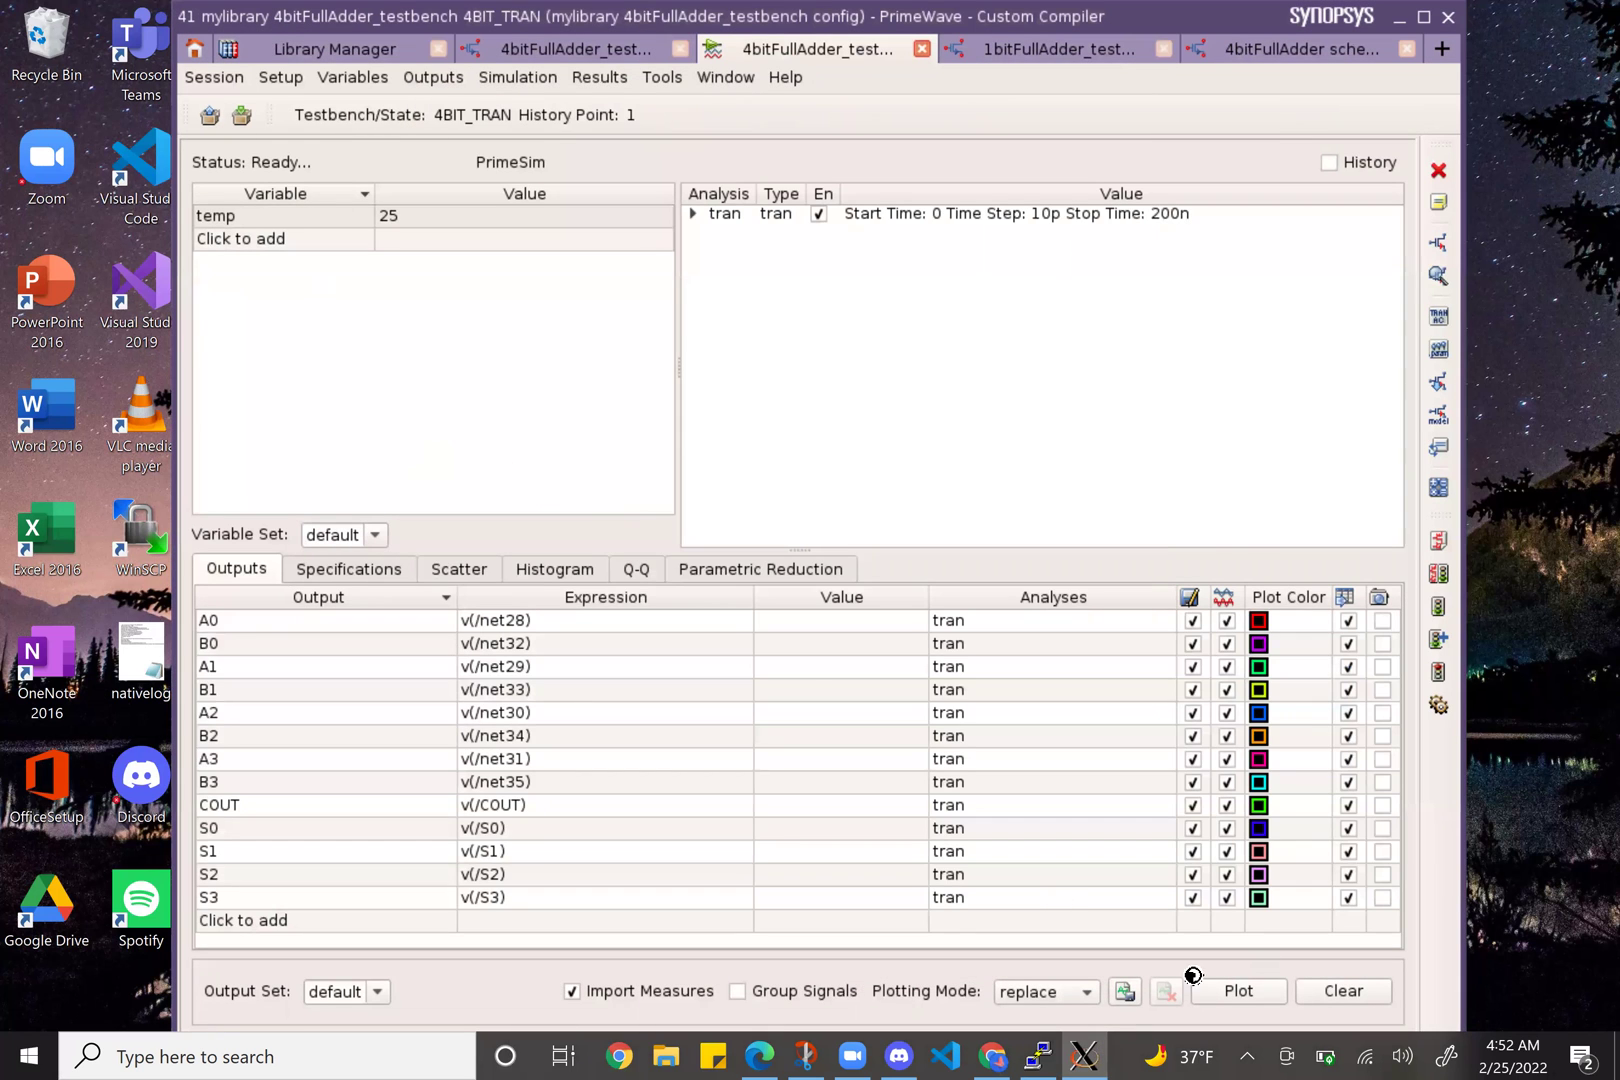
click(518, 78)
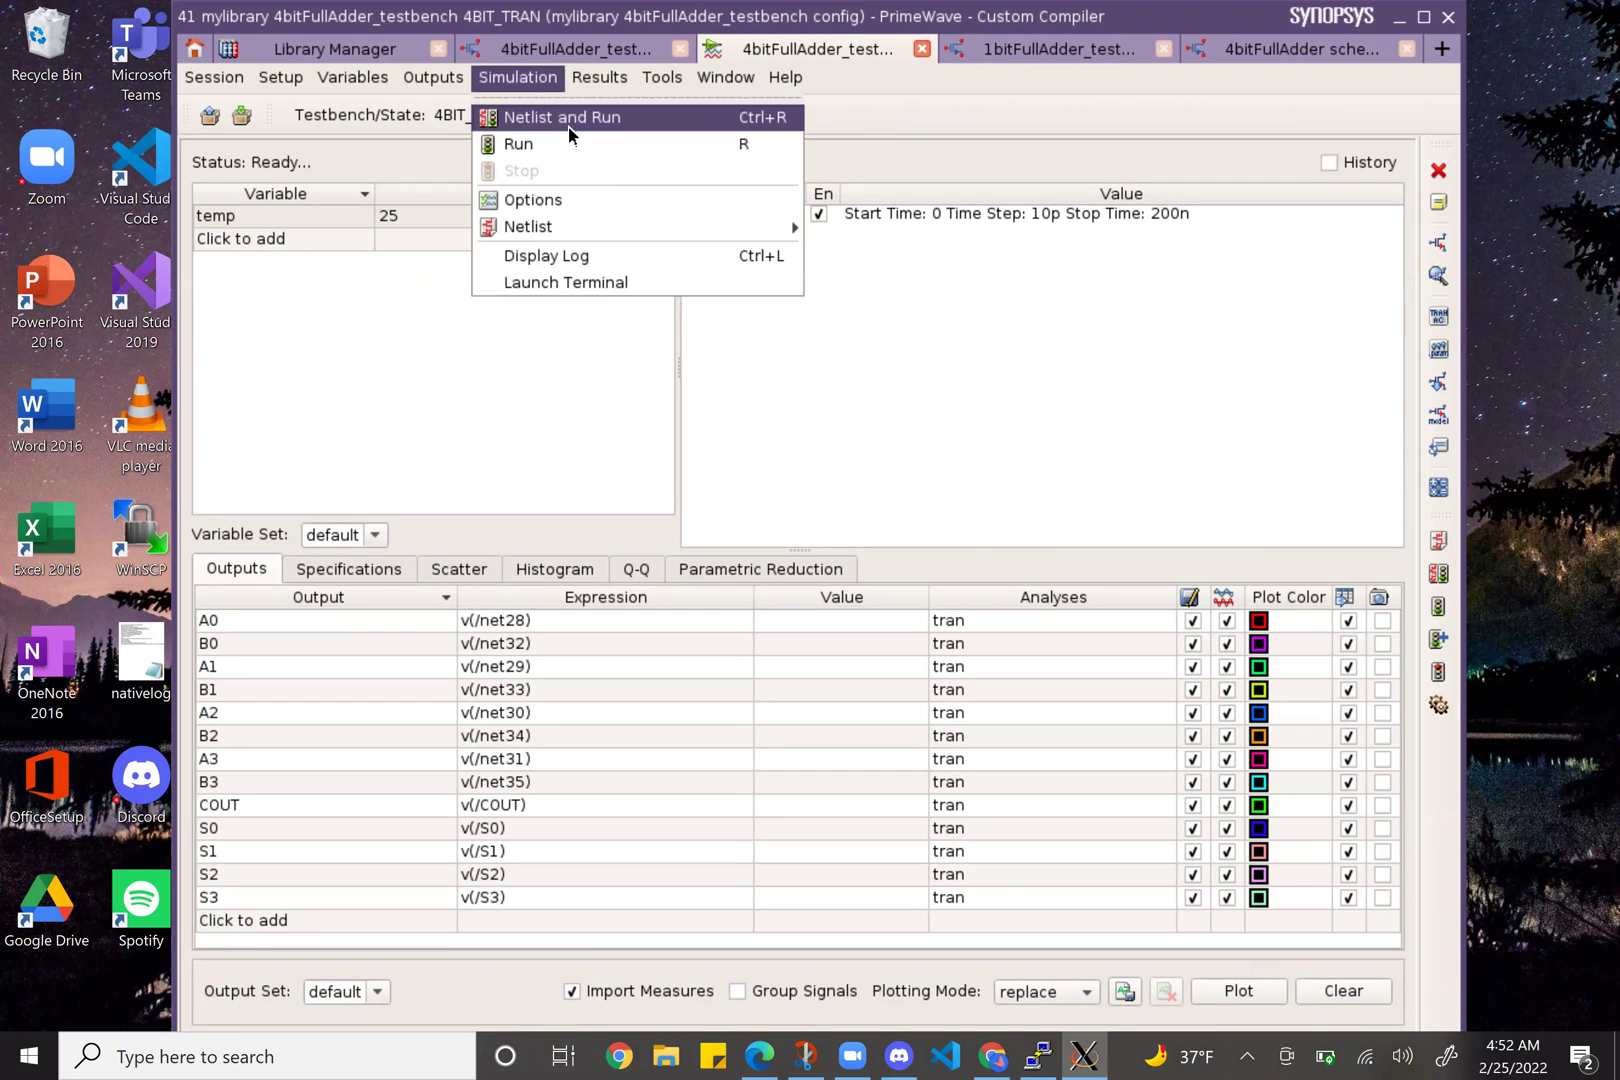
click(568, 117)
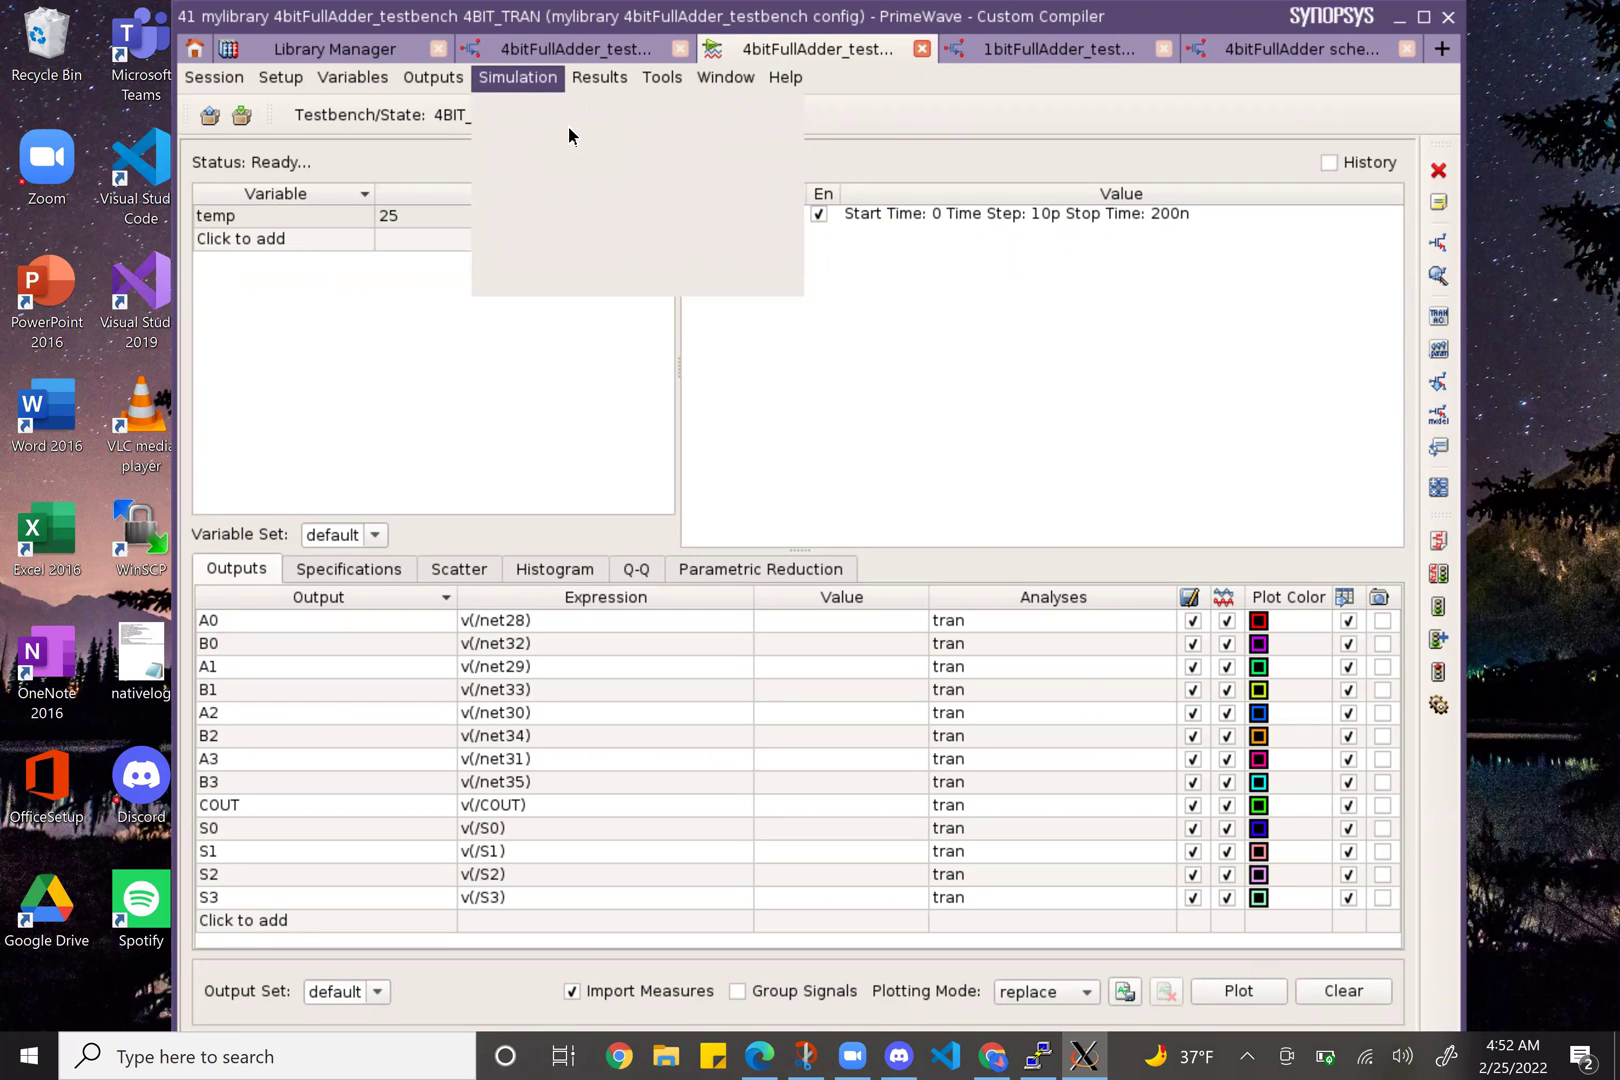